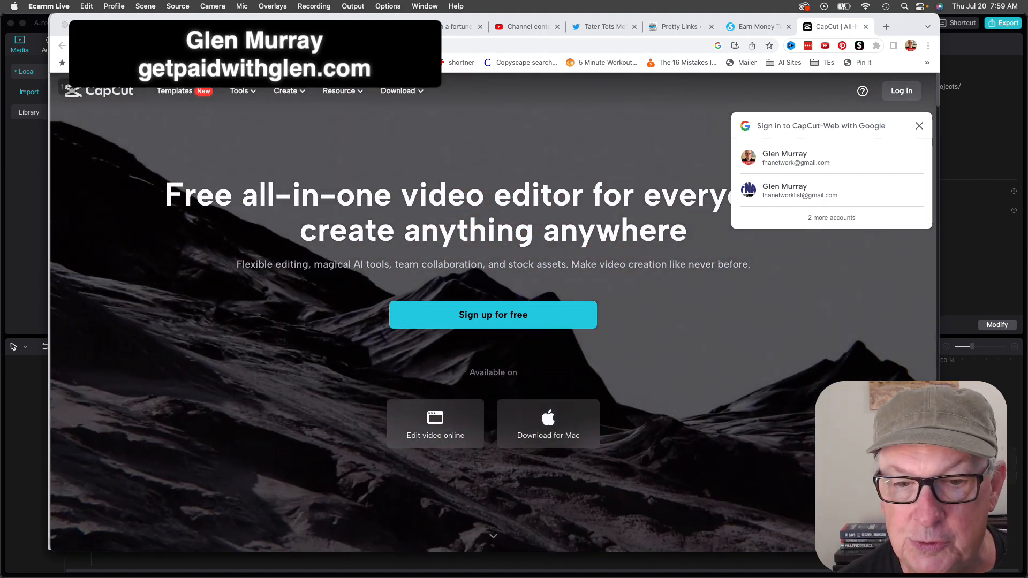
# Switch to the CapCut desktop editor and open the media import on the Downloads folder, shown as a list
pyautogui.click(651, 344)
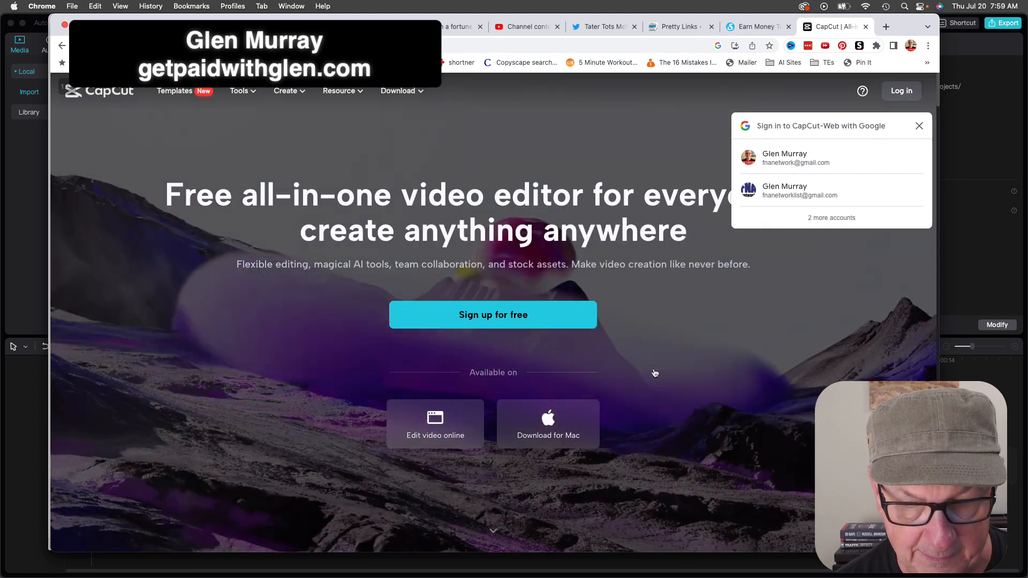
pyautogui.press('super+Tab')
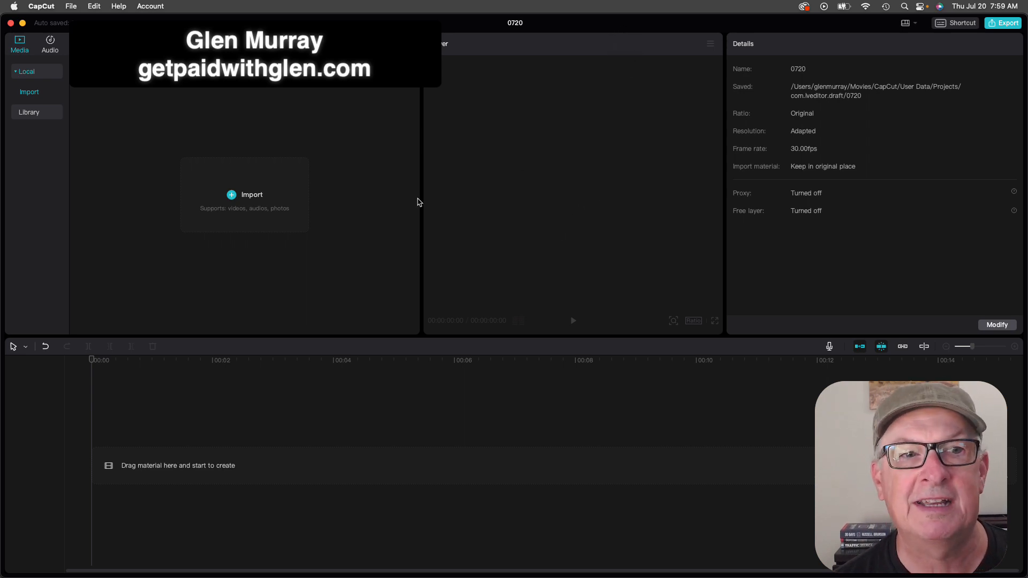
pyautogui.click(236, 200)
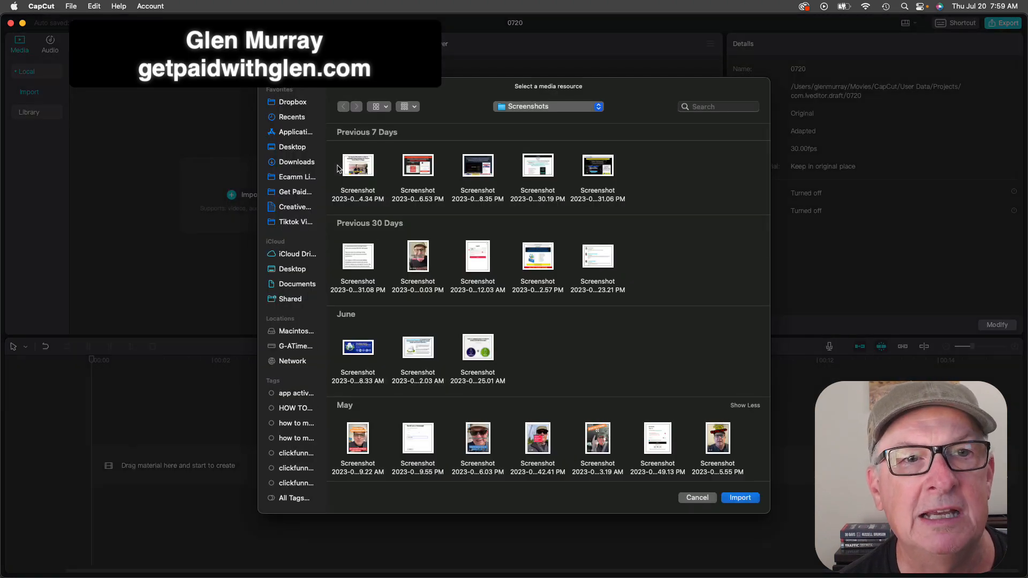
pyautogui.click(301, 163)
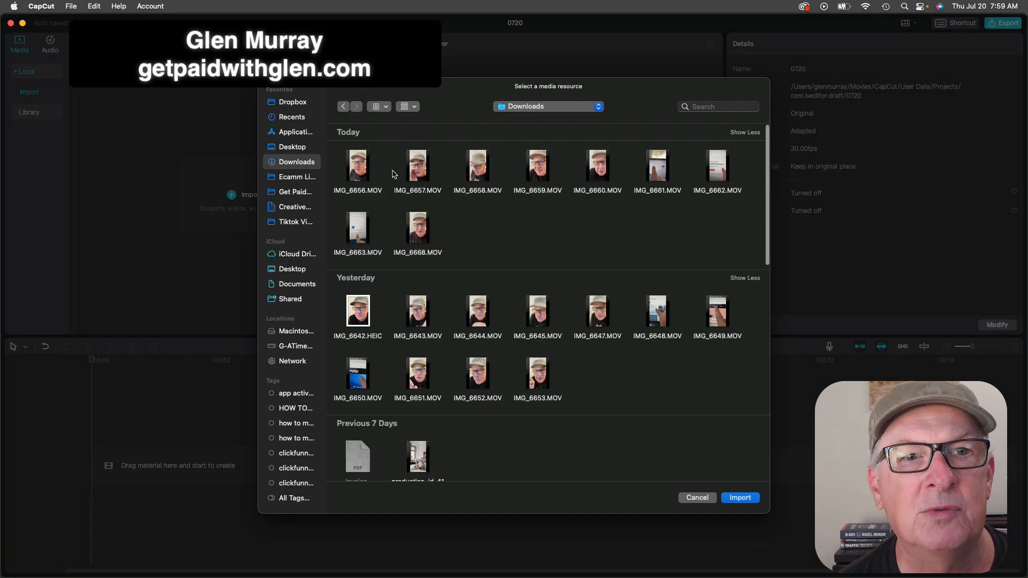
pyautogui.click(384, 111)
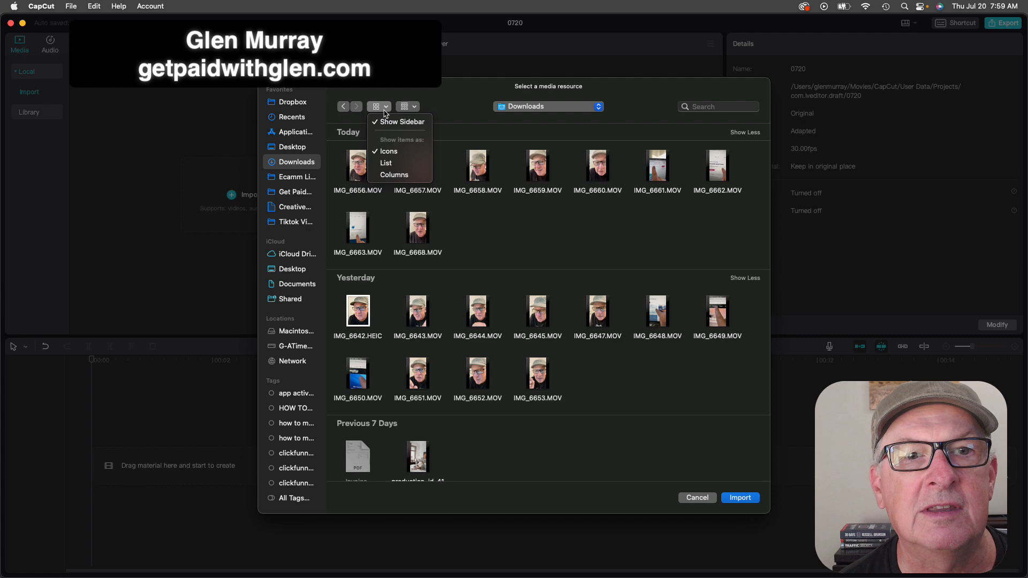
pyautogui.click(395, 170)
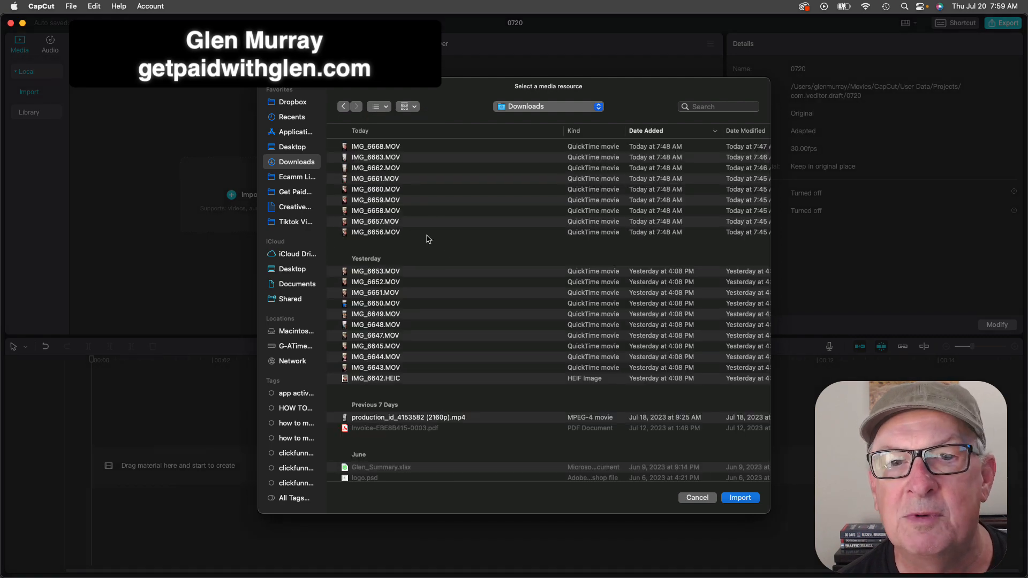
# Import today's nine clips, IMG_6656.MOV through IMG_6663.MOV plus IMG_6668.MOV, into the project
pyautogui.moveTo(429, 236)
pyautogui.mouseDown()
pyautogui.moveTo(395, 145)
pyautogui.moveTo(424, 228)
pyautogui.mouseUp()
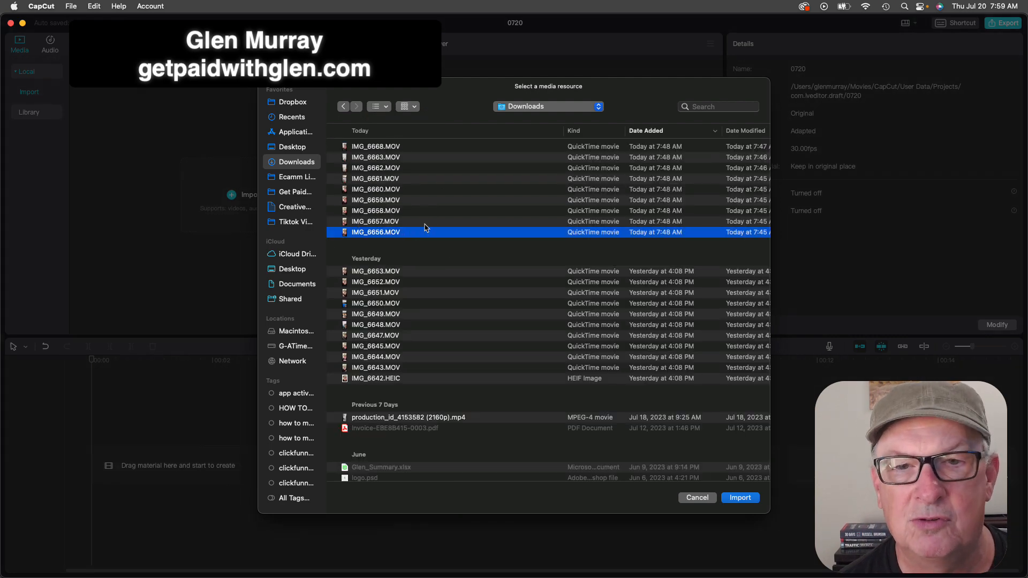
pyautogui.click(410, 149)
pyautogui.keyDown('shift'); pyautogui.click(426, 233); pyautogui.keyUp('shift')
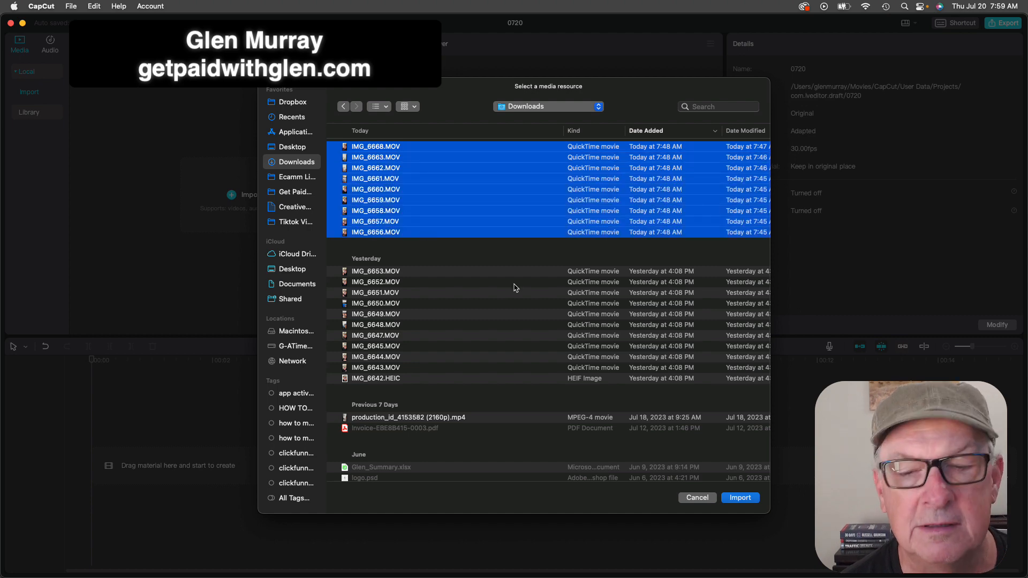
pyautogui.click(741, 500)
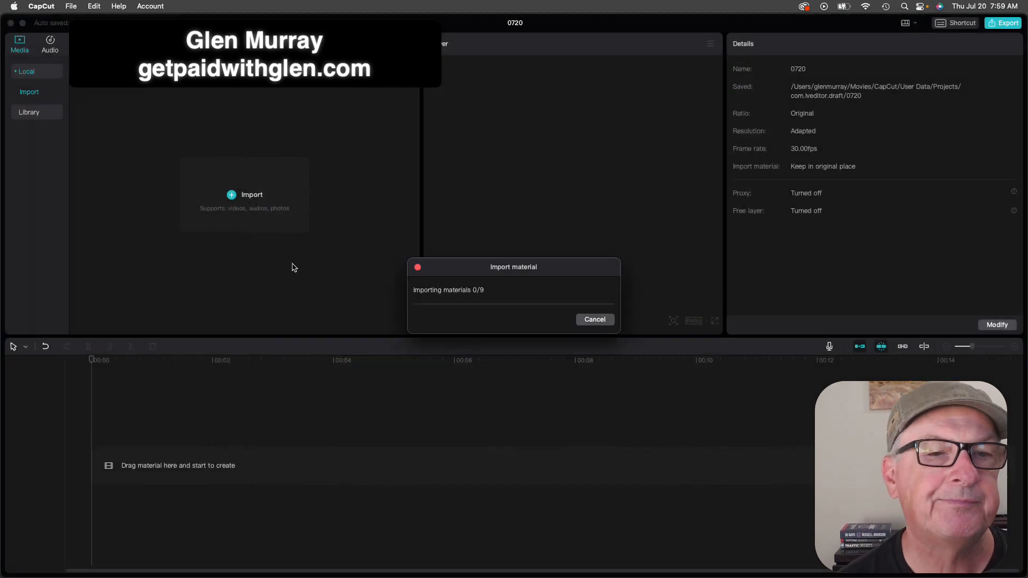
pyautogui.click(259, 274)
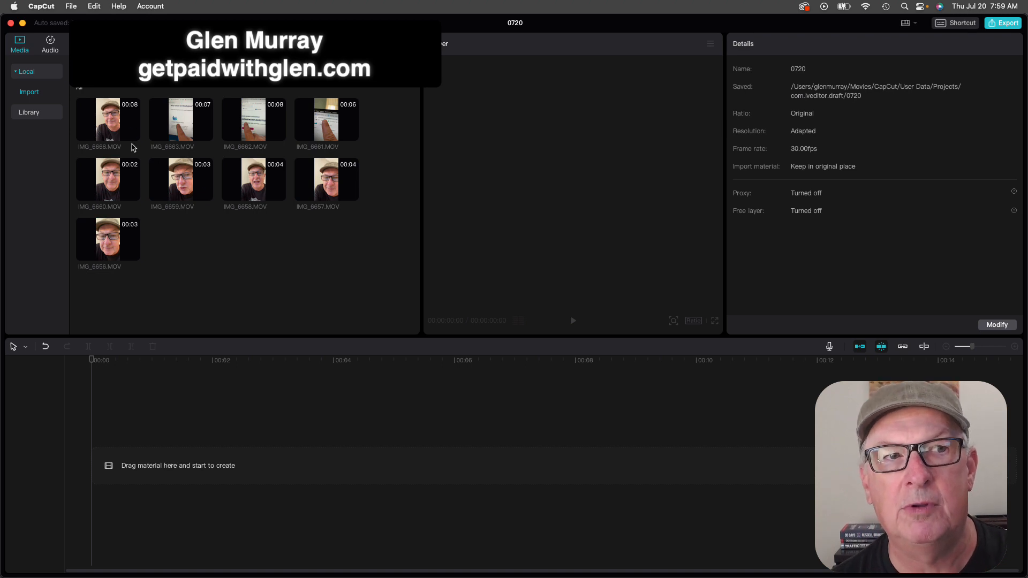
# Place clips IMG_6656.MOV through IMG_6660.MOV end to end in numerical order on the main timeline track
pyautogui.moveTo(121, 248)
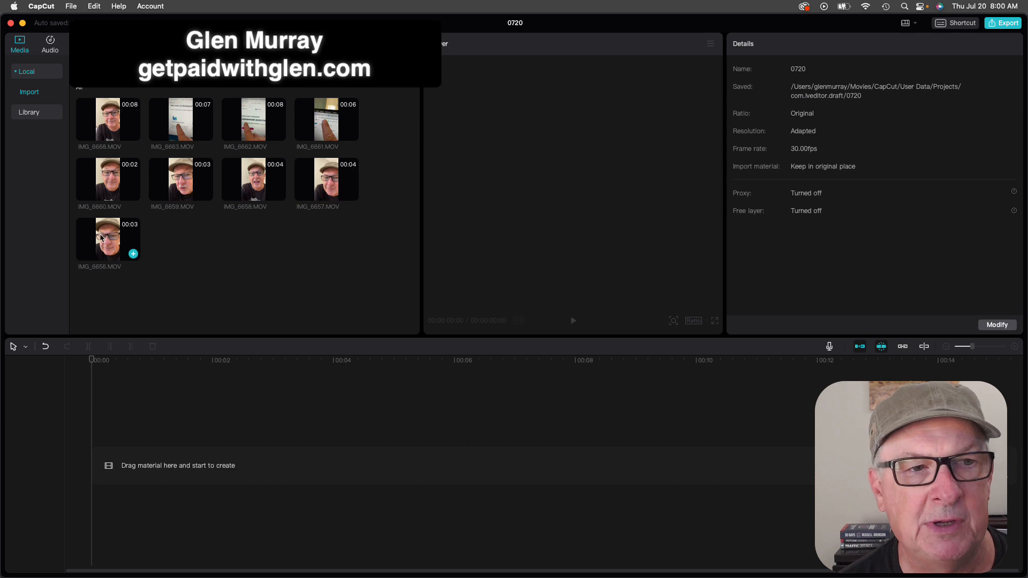
pyautogui.click(133, 254)
pyautogui.moveTo(317, 186); pyautogui.dragTo(415, 455)
pyautogui.click(946, 347)
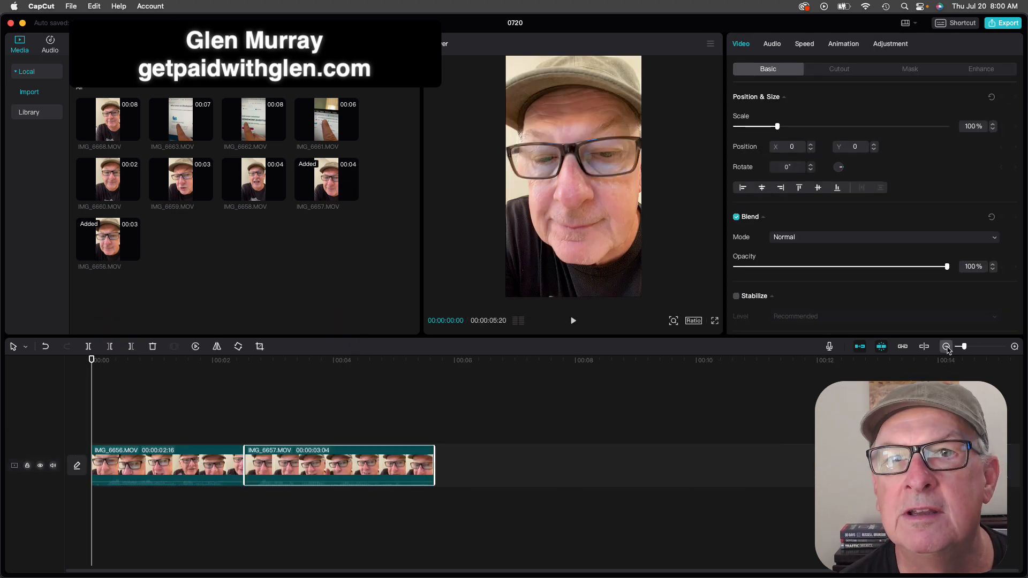
pyautogui.click(946, 347)
pyautogui.moveTo(257, 187); pyautogui.dragTo(356, 455)
pyautogui.moveTo(180, 181); pyautogui.dragTo(500, 465)
pyautogui.moveTo(107, 171); pyautogui.dragTo(587, 463)
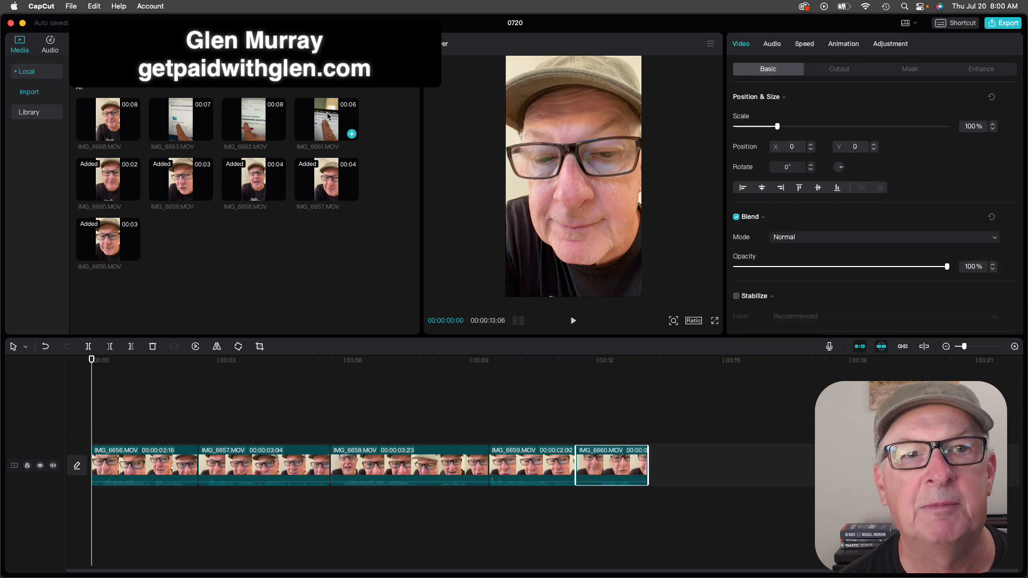
# Append IMG_6661.MOV, IMG_6662.MOV, IMG_6663.MOV and IMG_6668.MOV in order to the end of the timeline
pyautogui.moveTo(328, 118); pyautogui.dragTo(661, 463)
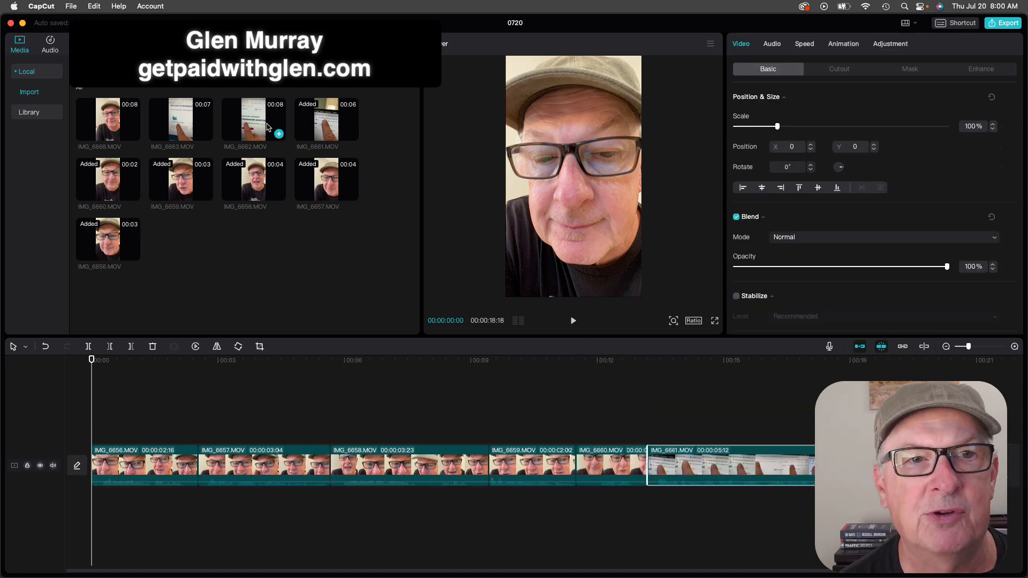
pyautogui.click(947, 347)
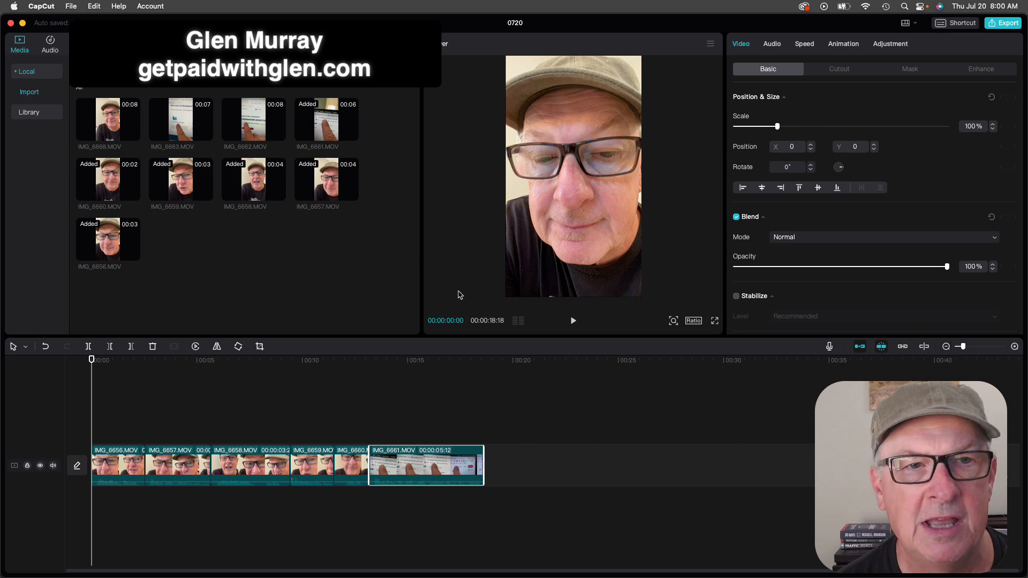
pyautogui.moveTo(276, 134); pyautogui.dragTo(501, 465)
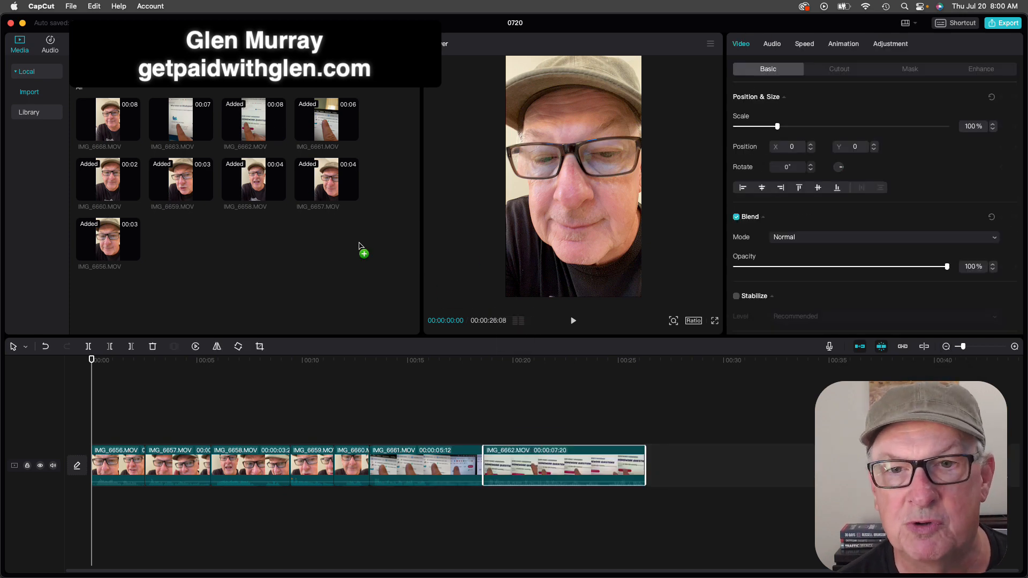
pyautogui.moveTo(203, 129); pyautogui.dragTo(660, 461)
pyautogui.moveTo(109, 118); pyautogui.dragTo(803, 462)
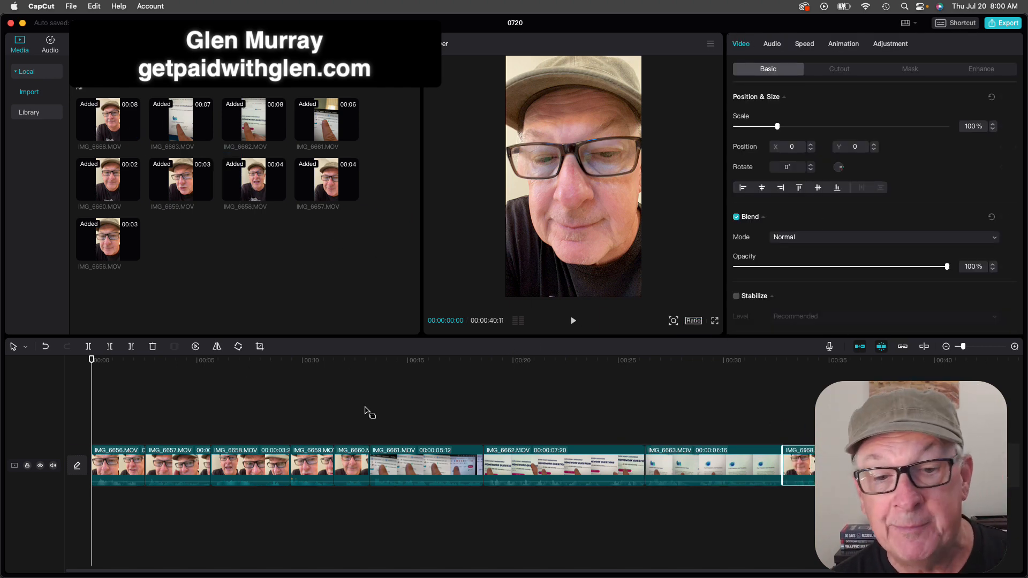
# Set the audio volume of all timeline clips to 8.0 dB
pyautogui.press('super+a')
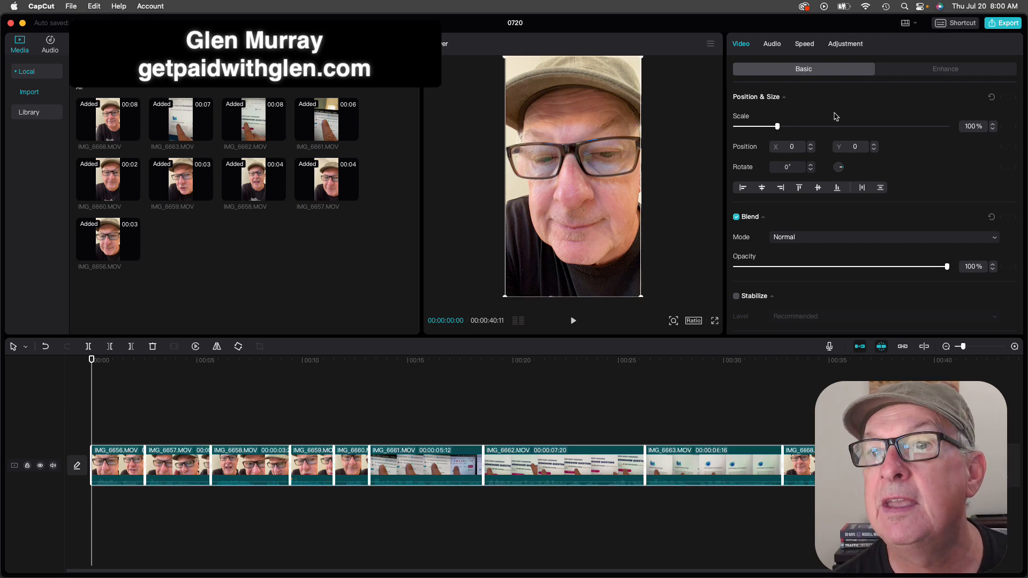
pyautogui.click(771, 46)
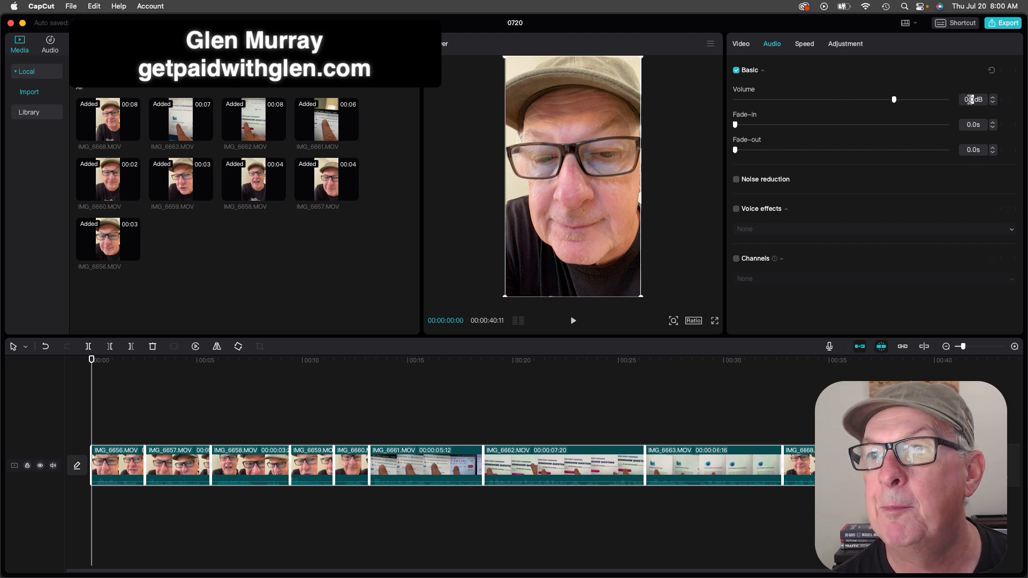
pyautogui.write('8')
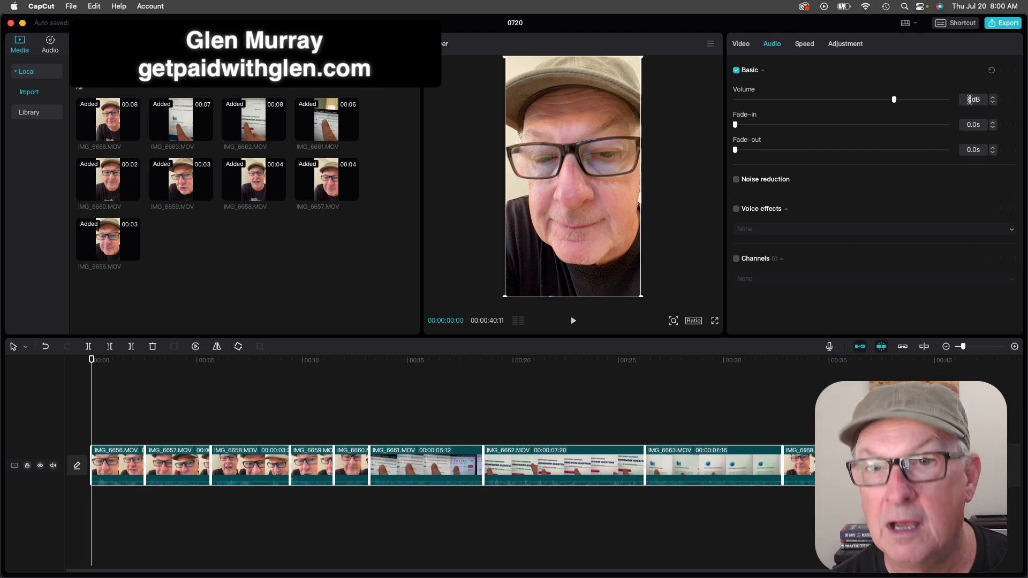
pyautogui.press('Return')
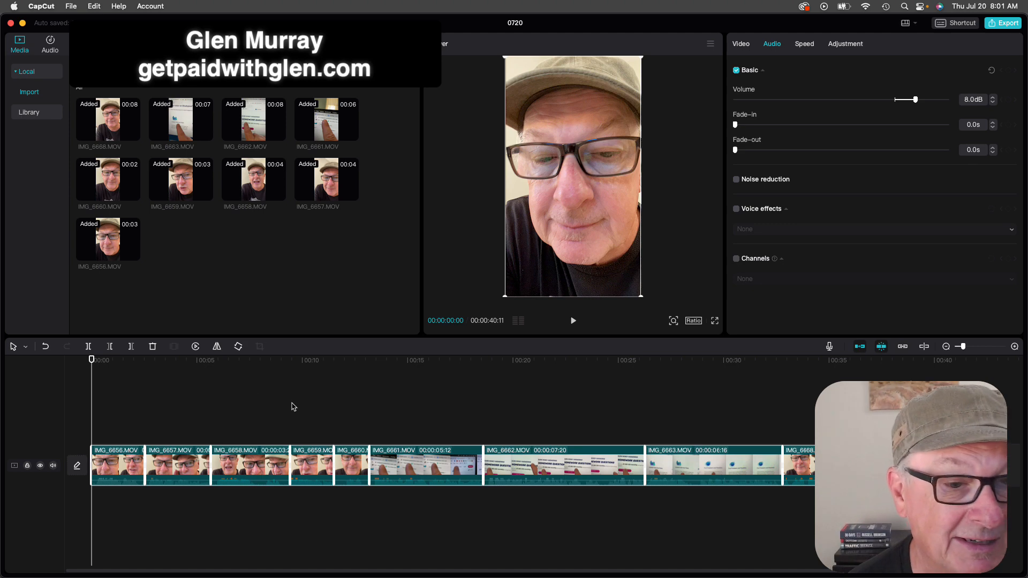
# Trim the start of IMG_6656.MOV to a length of 00:00:02:09, and shave about 5 frames off its end
pyautogui.click(213, 392)
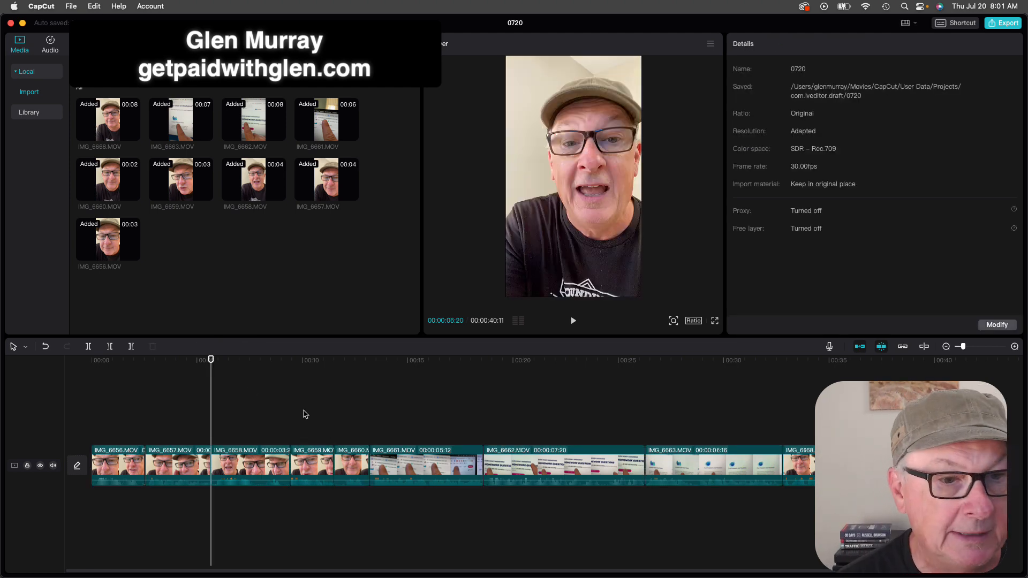
pyautogui.click(1015, 347)
pyautogui.click(1015, 347)
pyautogui.hscroll(-10, 286, 426)
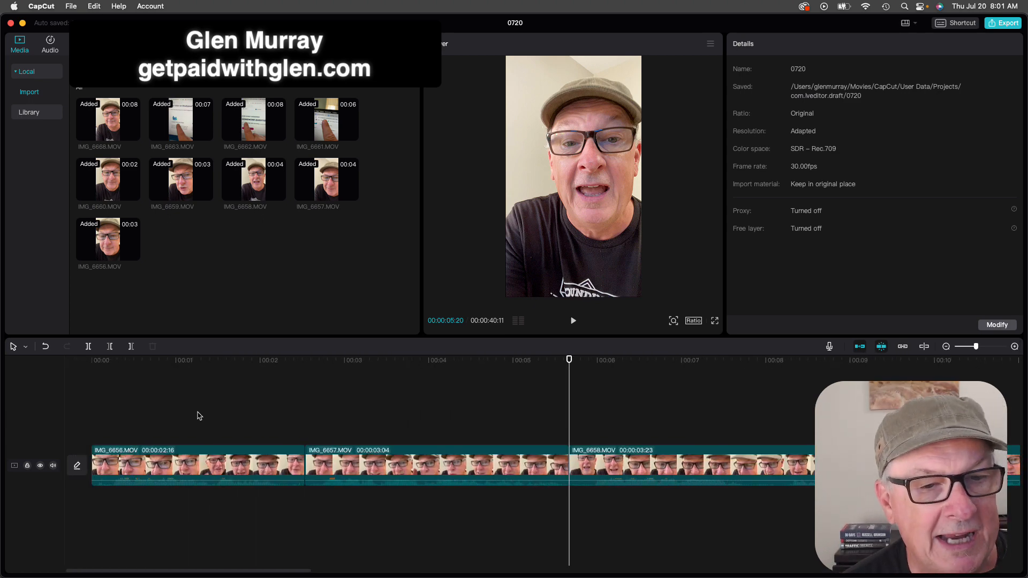
pyautogui.click(1015, 347)
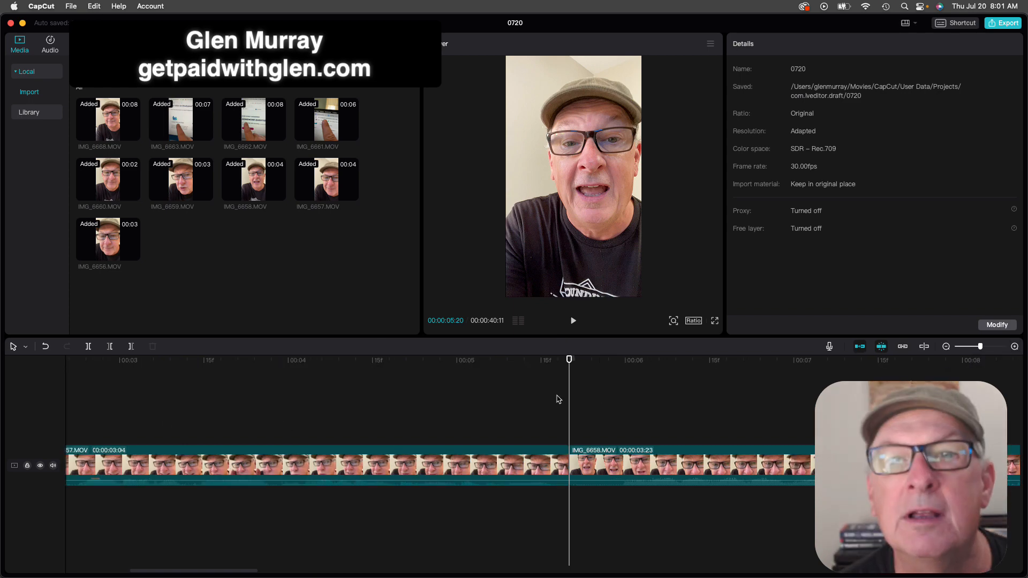
pyautogui.hscroll(-12, 325, 441)
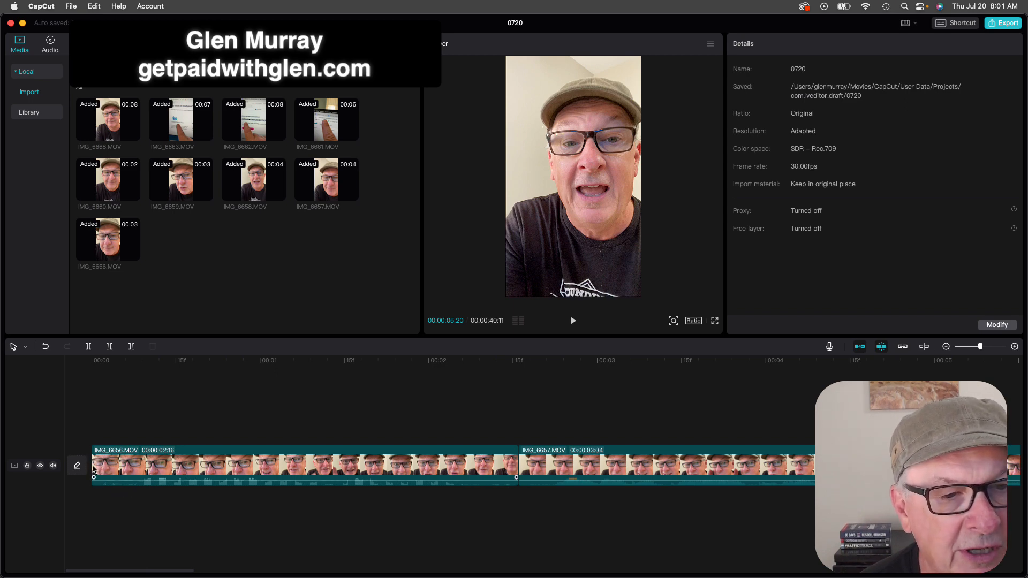
pyautogui.moveTo(93, 465); pyautogui.dragTo(131, 467)
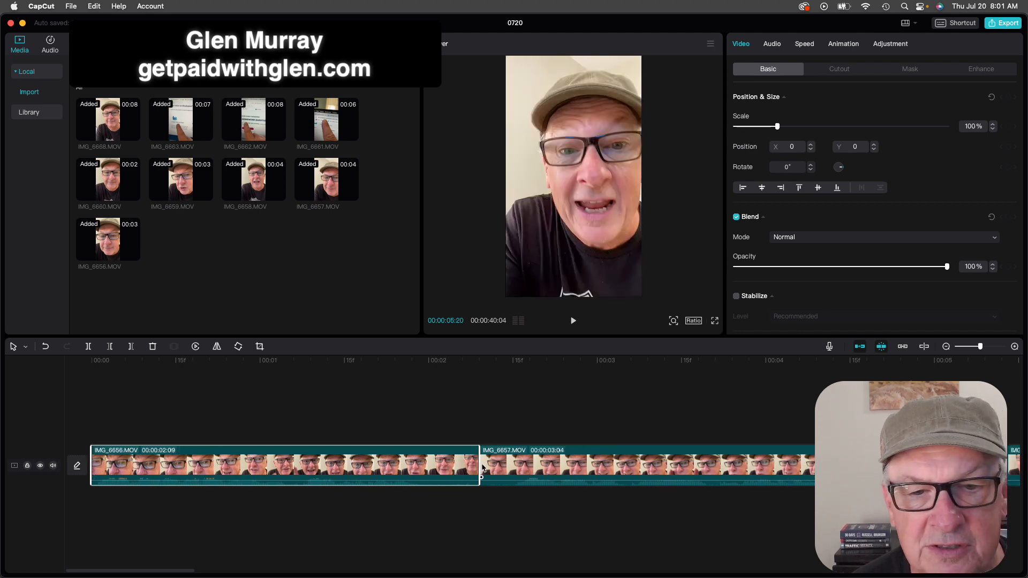
pyautogui.moveTo(477, 464); pyautogui.dragTo(451, 467)
# Trim the start of IMG_6657.MOV by about 12 frames and shave about 2 frames off its end
pyautogui.click(434, 473)
pyautogui.hscroll(10, 512, 470)
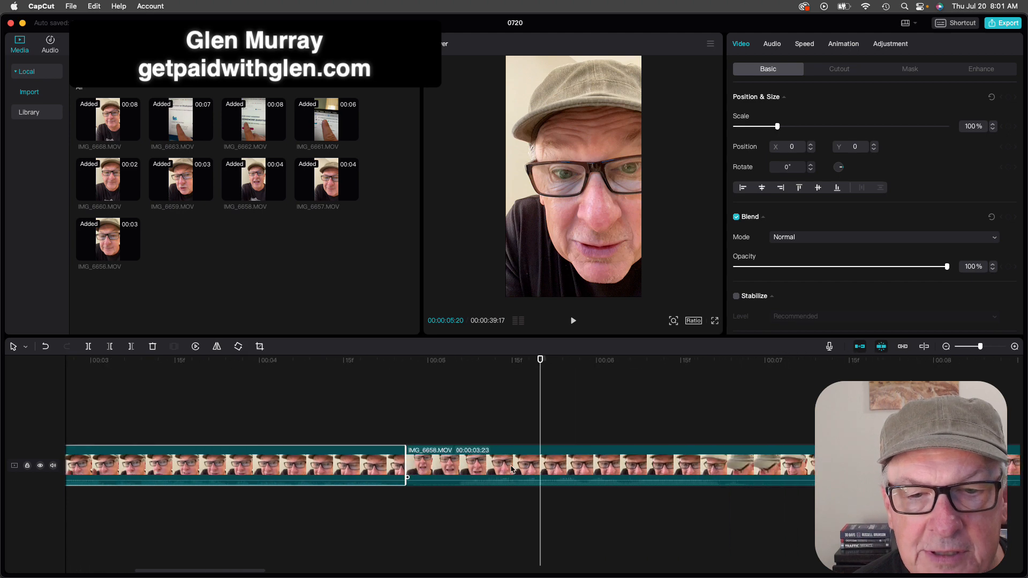
pyautogui.hscroll(1, 511, 470)
pyautogui.moveTo(388, 470)
pyautogui.mouseDown()
pyautogui.moveTo(333, 471)
pyautogui.moveTo(393, 476)
pyautogui.moveTo(379, 479)
pyautogui.mouseUp()
# Play across the cut into IMG_6658.MOV, then trim its start to a length of 00:00:03:14 and its end by about 15 frames
pyautogui.click(250, 408)
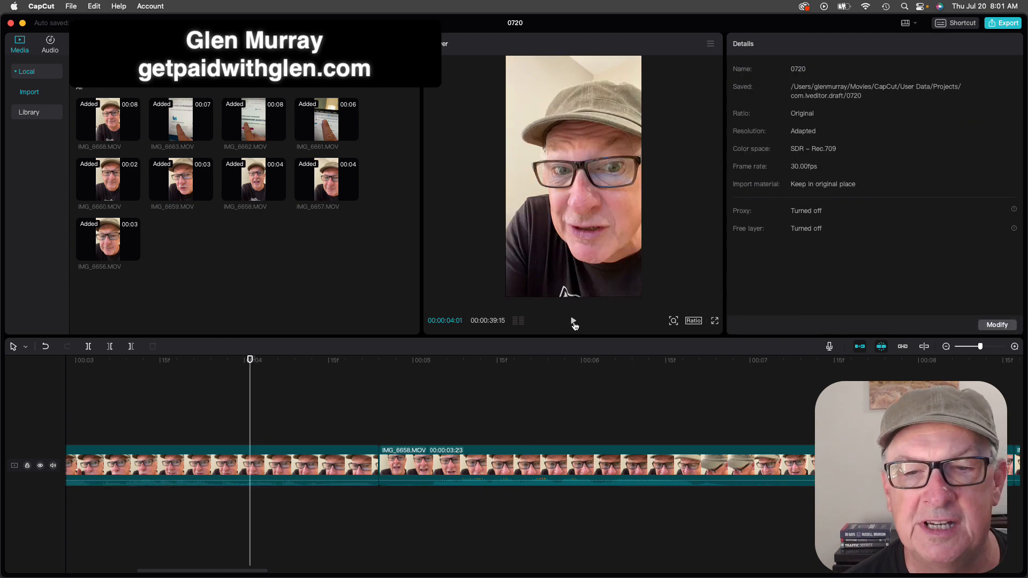
pyautogui.click(573, 322)
pyautogui.click(572, 321)
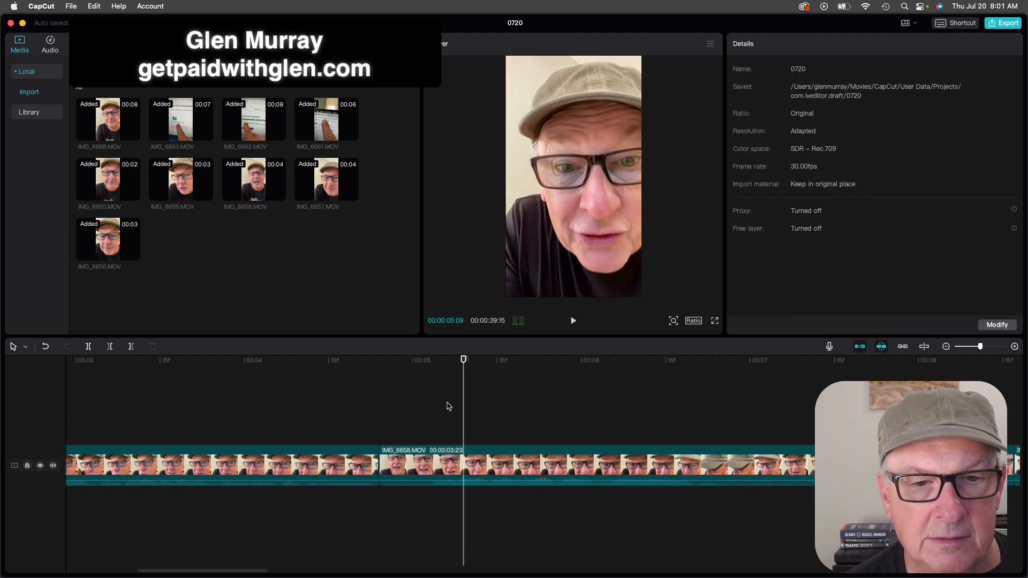
pyautogui.moveTo(382, 465); pyautogui.dragTo(432, 466)
pyautogui.hscroll(6, 543, 467)
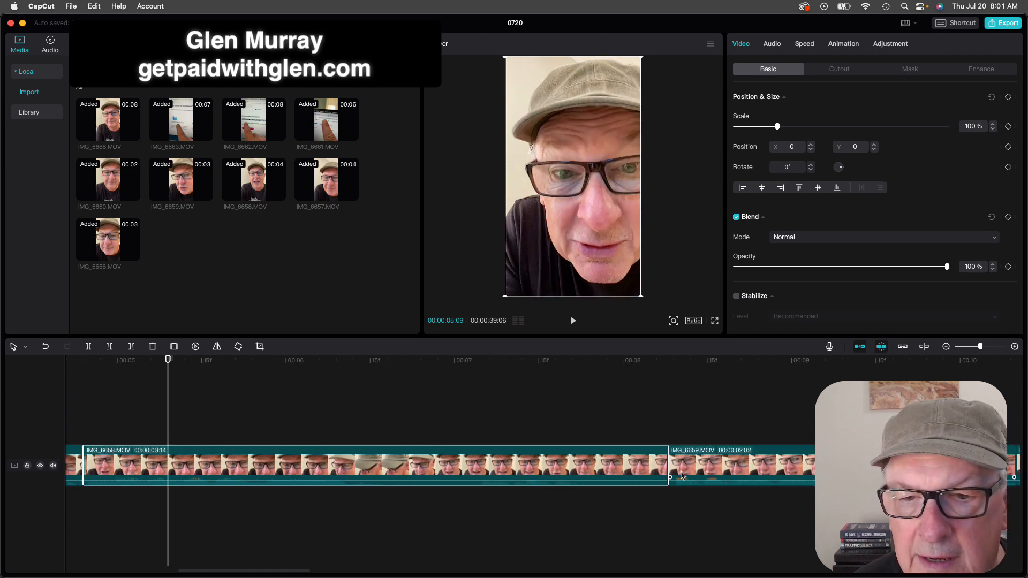
pyautogui.moveTo(671, 471); pyautogui.dragTo(586, 466)
# Trim both ends of IMG_6659.MOV slightly to a length of 00:00:02:00
pyautogui.click(605, 469)
pyautogui.hscroll(5, 659, 456)
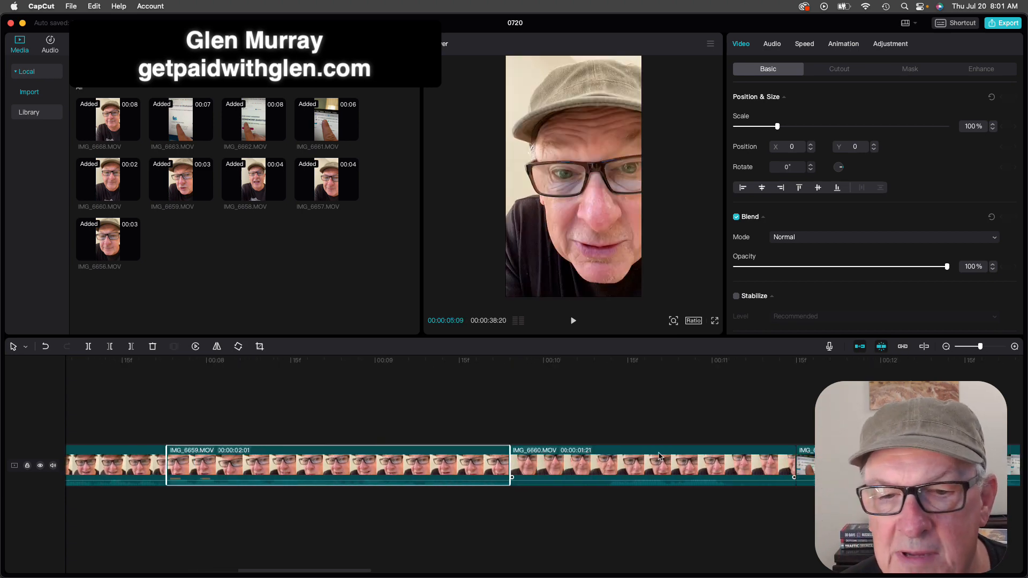
pyautogui.moveTo(509, 466)
pyautogui.mouseDown()
pyautogui.moveTo(487, 468)
pyautogui.moveTo(499, 470)
pyautogui.mouseUp()
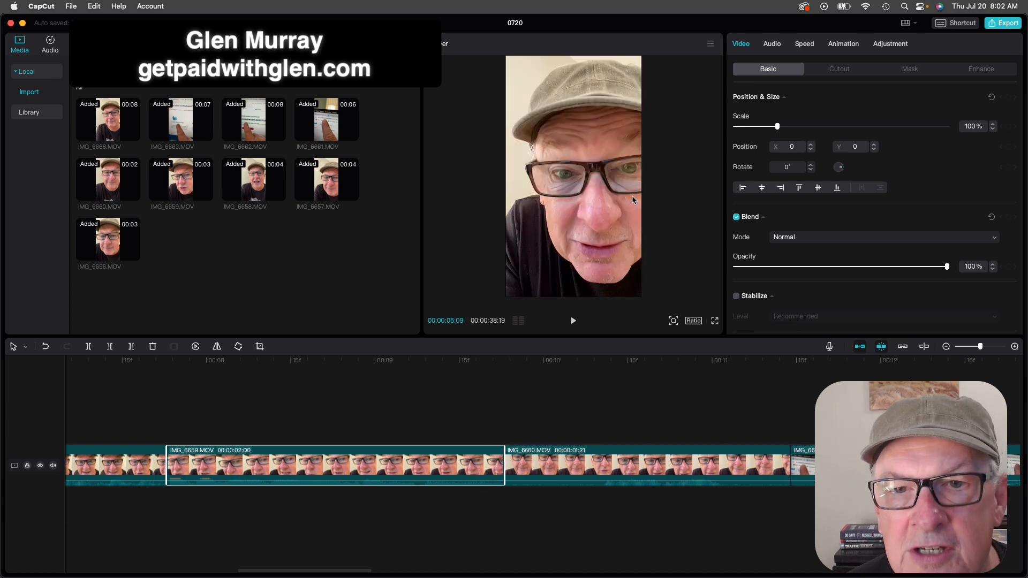
# Trim the start of IMG_6660.MOV to a length of 00:00:01:04, and shave about 4 frames off its end
pyautogui.click(537, 459)
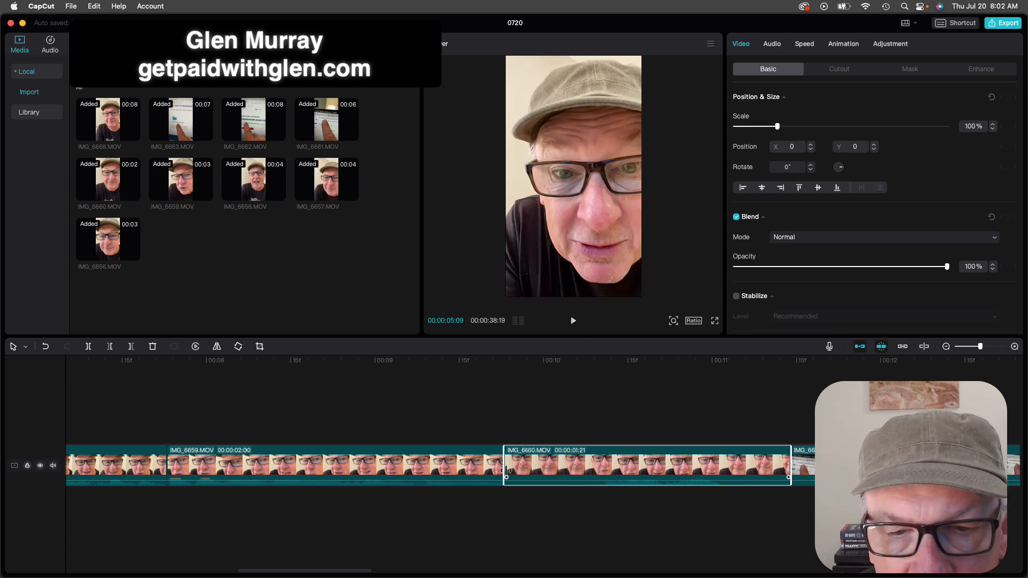
pyautogui.moveTo(506, 471); pyautogui.dragTo(594, 471)
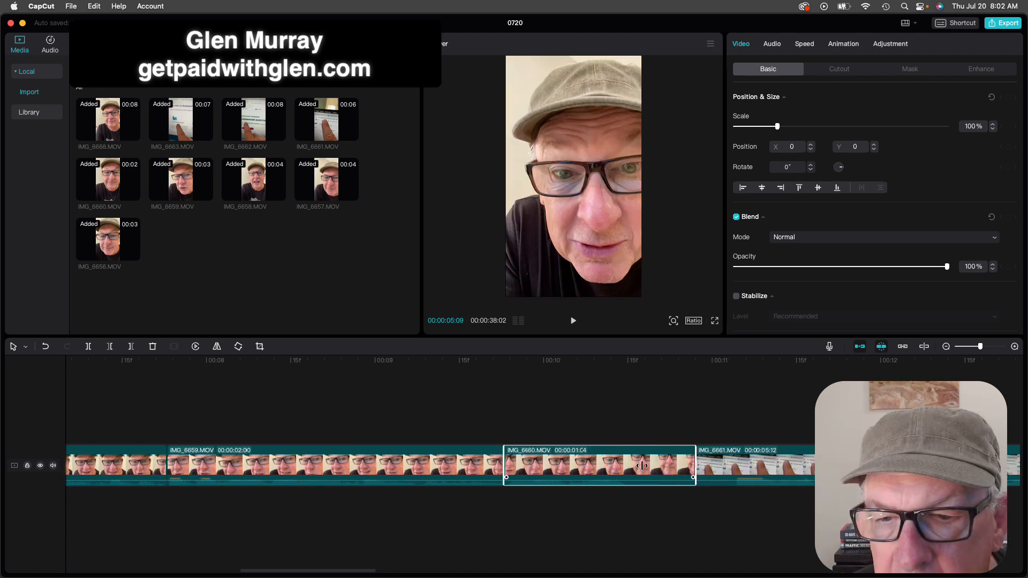
pyautogui.hscroll(5, 508, 471)
pyautogui.moveTo(338, 464); pyautogui.dragTo(317, 466)
# Trim IMG_6660.MOV to a length of 00:00:00:23 and IMG_6661.MOV to 00:00:05:01
pyautogui.click(321, 470)
pyautogui.hscroll(8, 516, 442)
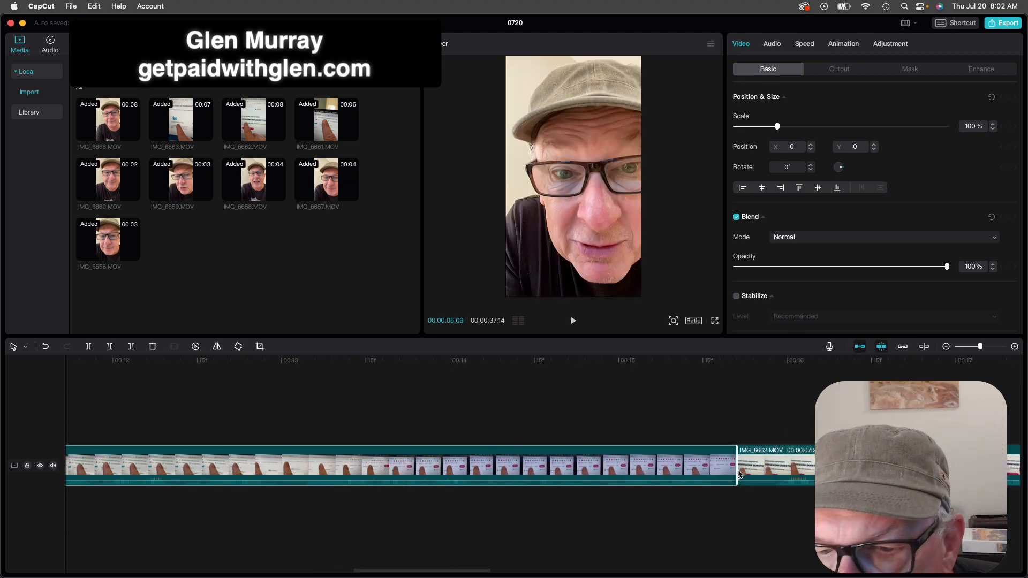
pyautogui.moveTo(738, 473)
pyautogui.mouseDown()
pyautogui.moveTo(715, 472)
pyautogui.moveTo(751, 472)
pyautogui.mouseUp()
# Trim IMG_6662.MOV to a length of 00:00:07:11 and shave a few frames off the start of IMG_6663.MOV
pyautogui.hscroll(10, 788, 479)
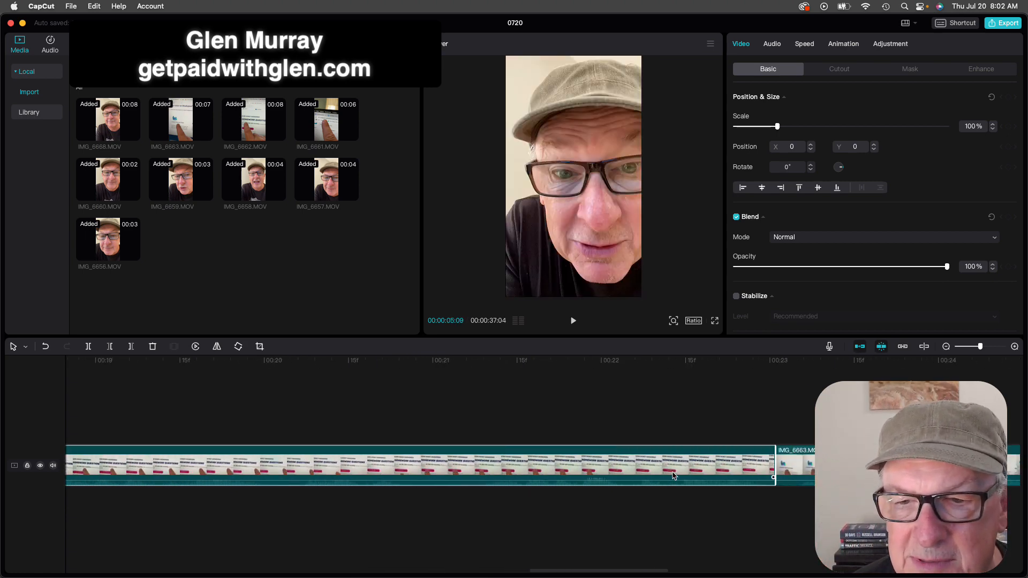
pyautogui.moveTo(687, 467)
pyautogui.mouseDown()
pyautogui.moveTo(671, 469)
pyautogui.moveTo(694, 467)
pyautogui.mouseUp()
pyautogui.hscroll(6, 750, 469)
pyautogui.hscroll(6, 750, 470)
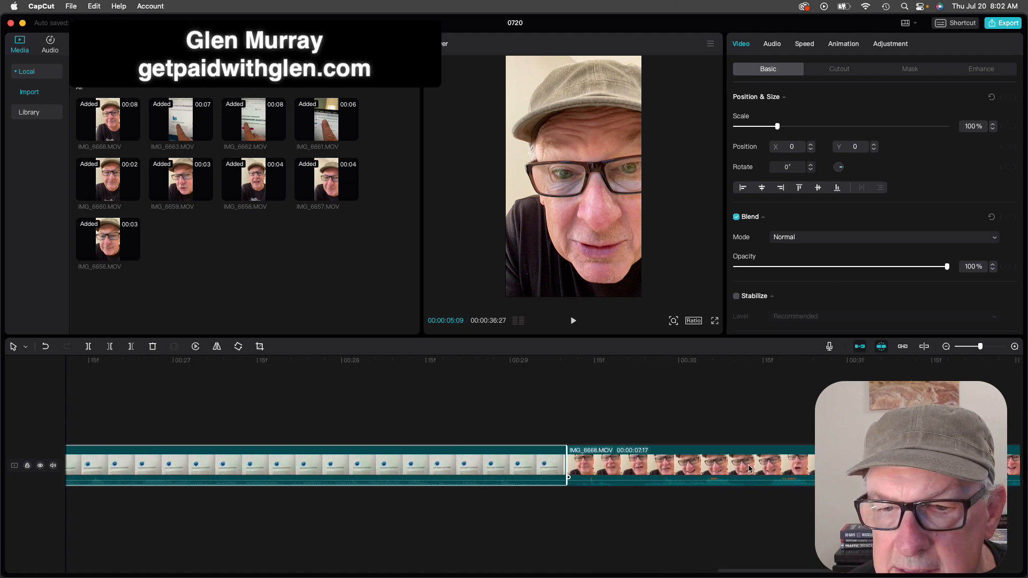
# Trim the end of IMG_6663.MOV and the start of IMG_6668.MOV to a length of 00:00:07:15, playing across their cut to check it
pyautogui.moveTo(534, 474); pyautogui.dragTo(512, 472)
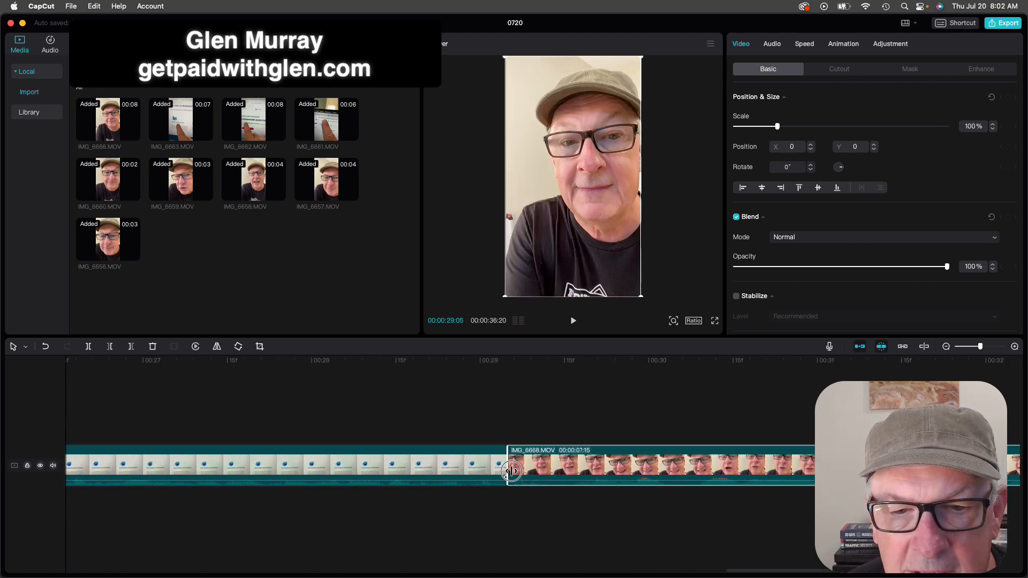
pyautogui.click(364, 412)
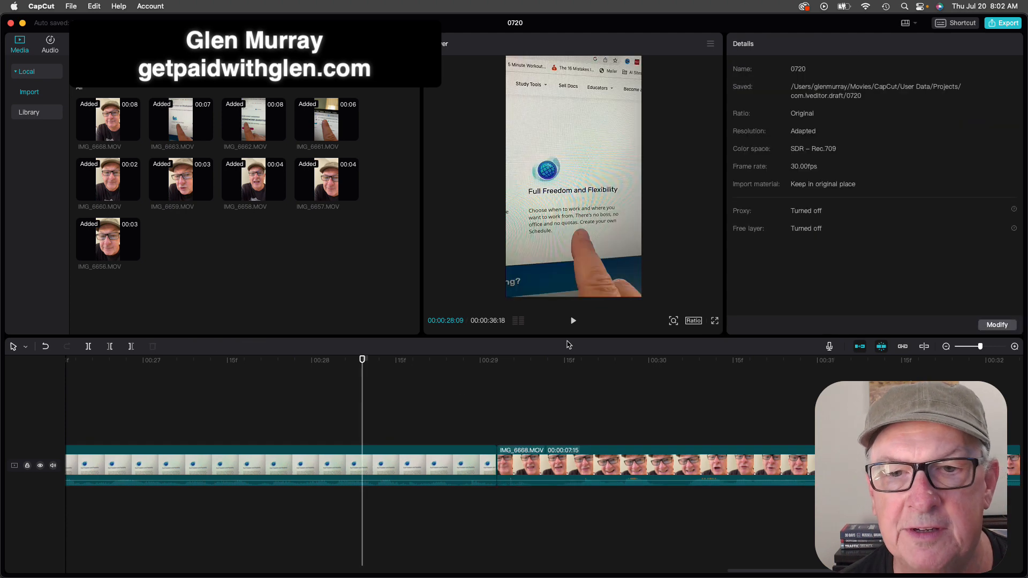
pyautogui.click(575, 321)
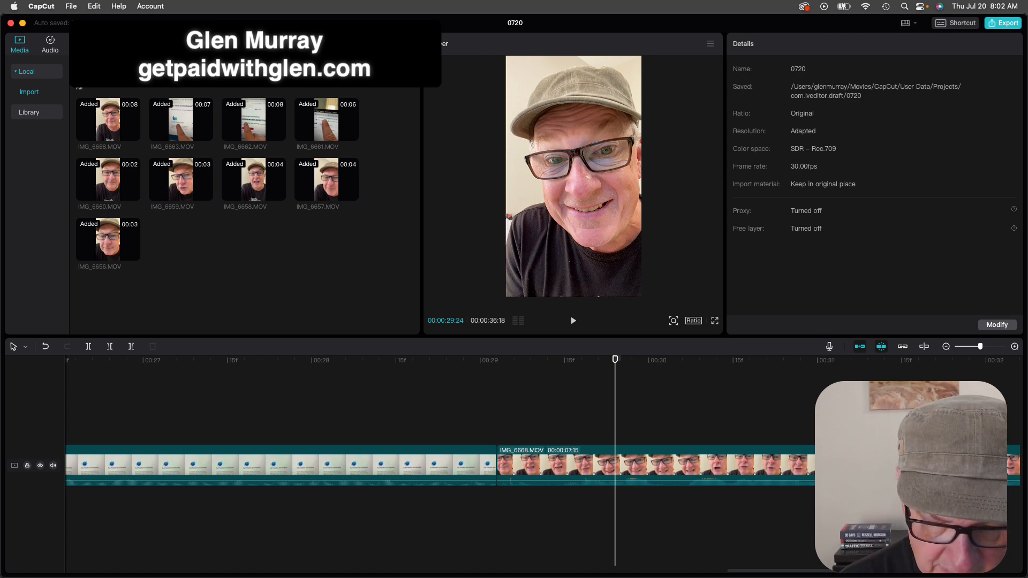
pyautogui.click(391, 421)
pyautogui.click(573, 322)
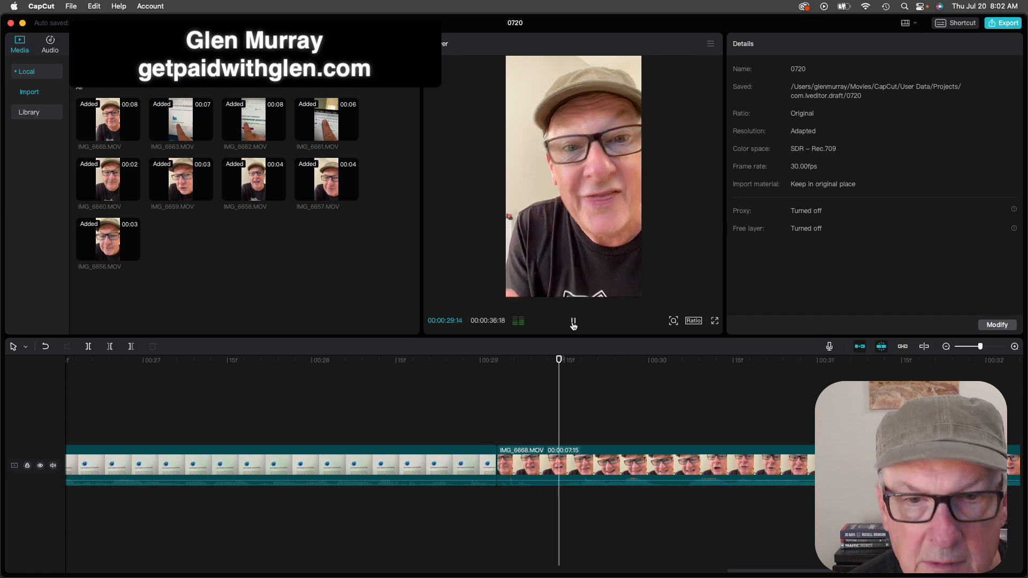
pyautogui.click(573, 323)
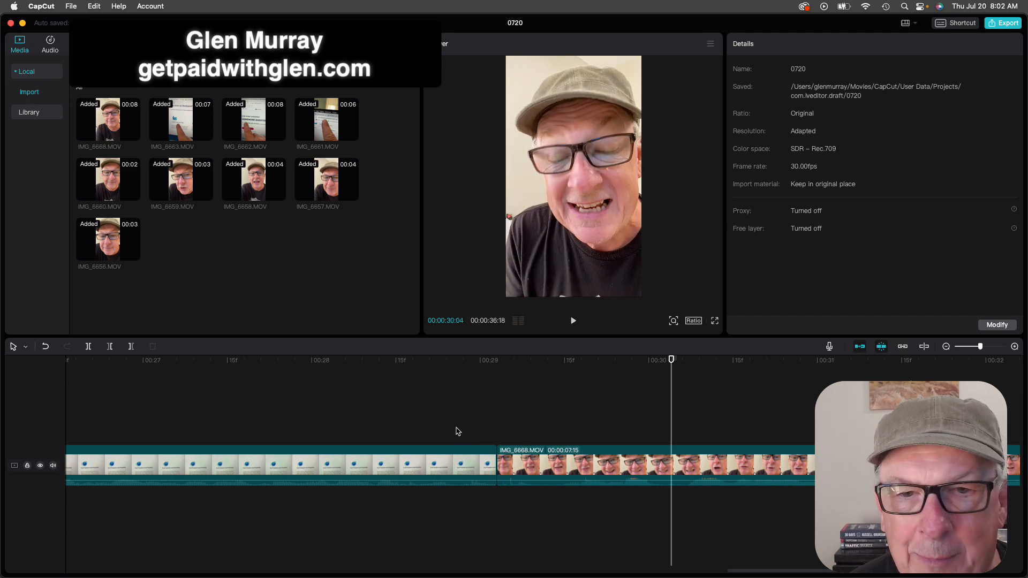
# Replay the cut into IMG_6668.MOV and trim that clip's start further to a length of 00:00:07:02
pyautogui.click(424, 405)
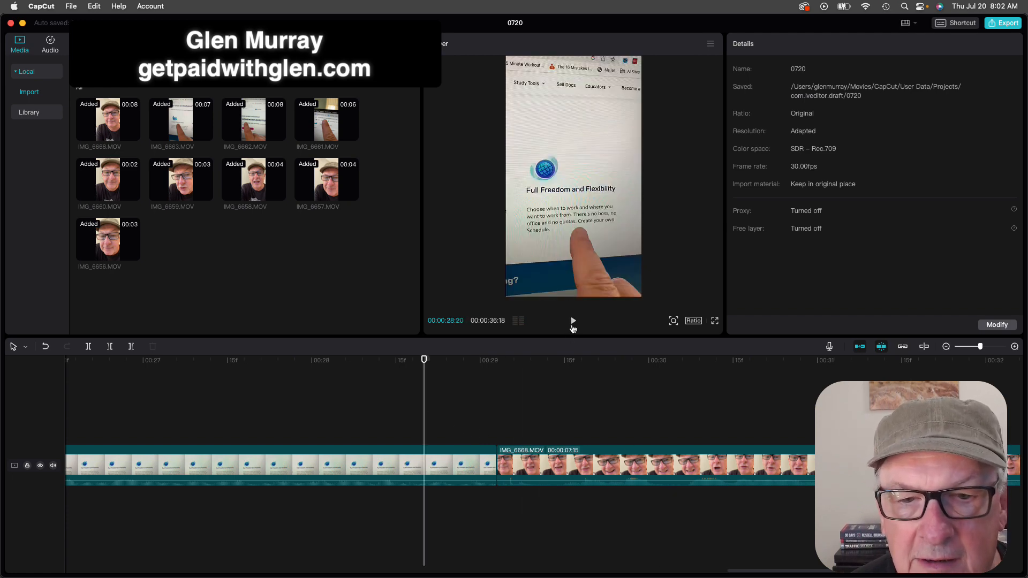
pyautogui.click(573, 323)
pyautogui.click(514, 436)
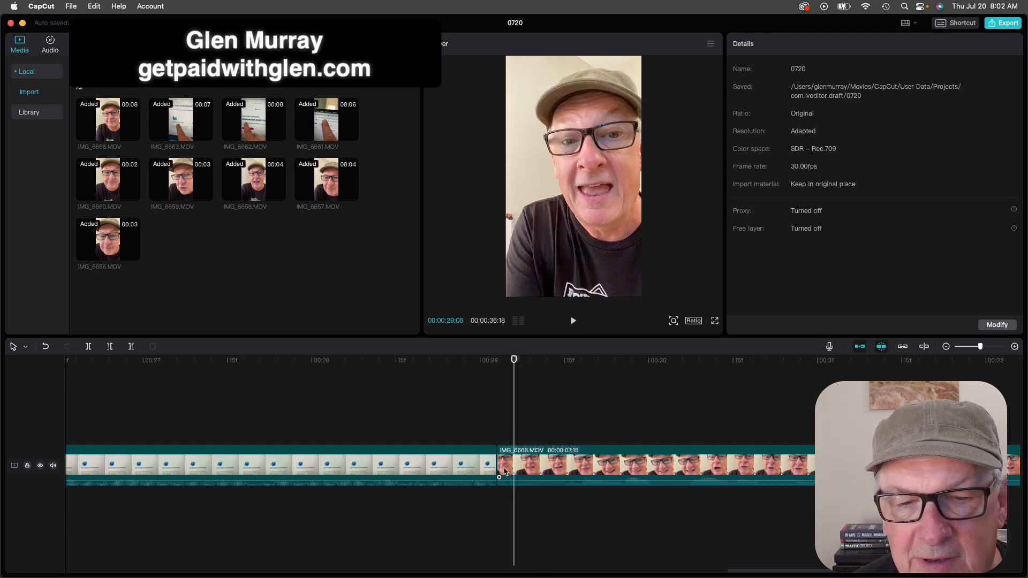
pyautogui.moveTo(498, 468); pyautogui.dragTo(571, 468)
pyautogui.click(442, 425)
pyautogui.click(577, 324)
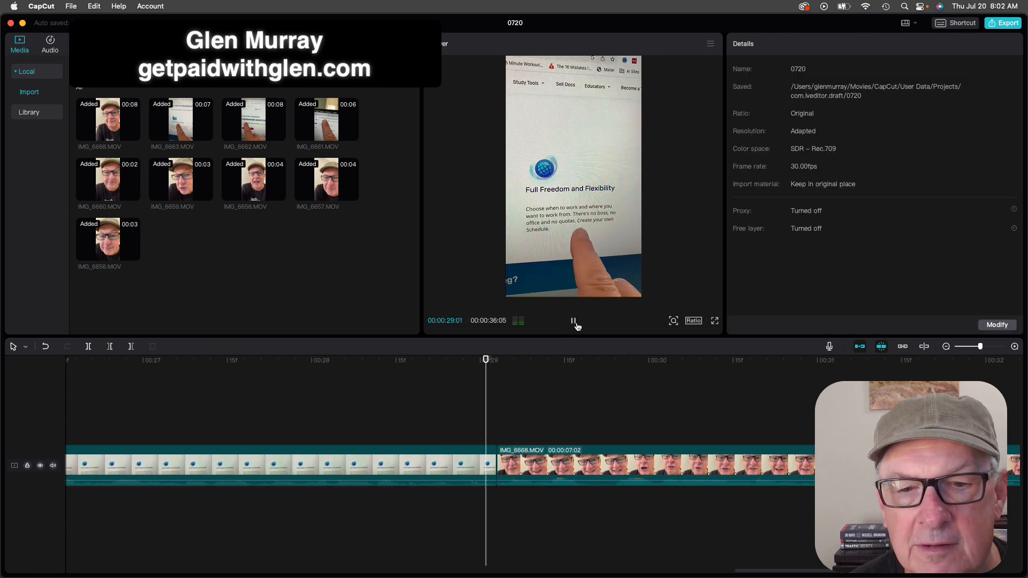
pyautogui.click(576, 325)
# Trim the end of IMG_6668.MOV by about 9 frames to a length of 00:00:06:23
pyautogui.hscroll(3, 537, 396)
pyautogui.hscroll(10, 537, 395)
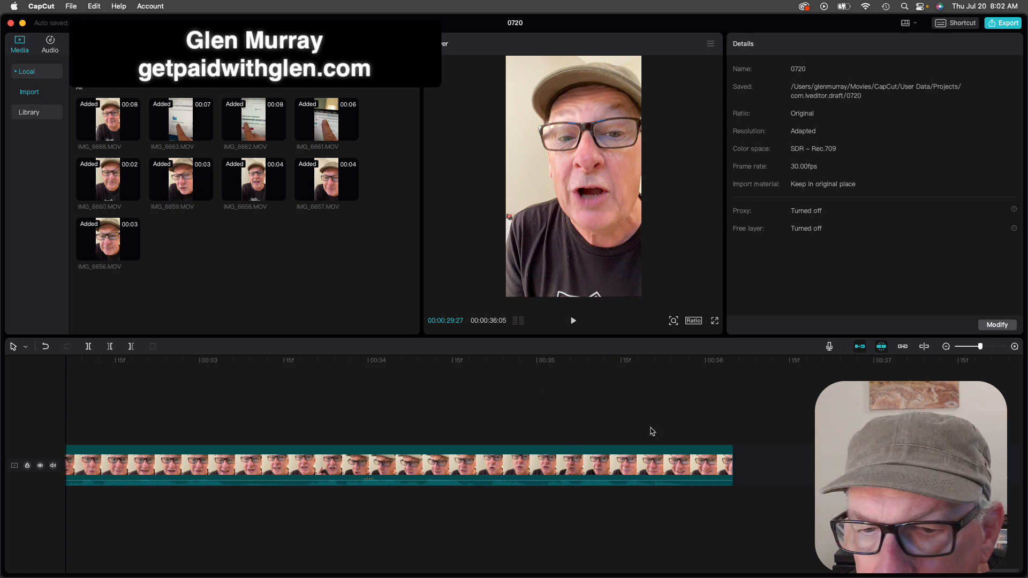
pyautogui.moveTo(731, 478); pyautogui.dragTo(682, 478)
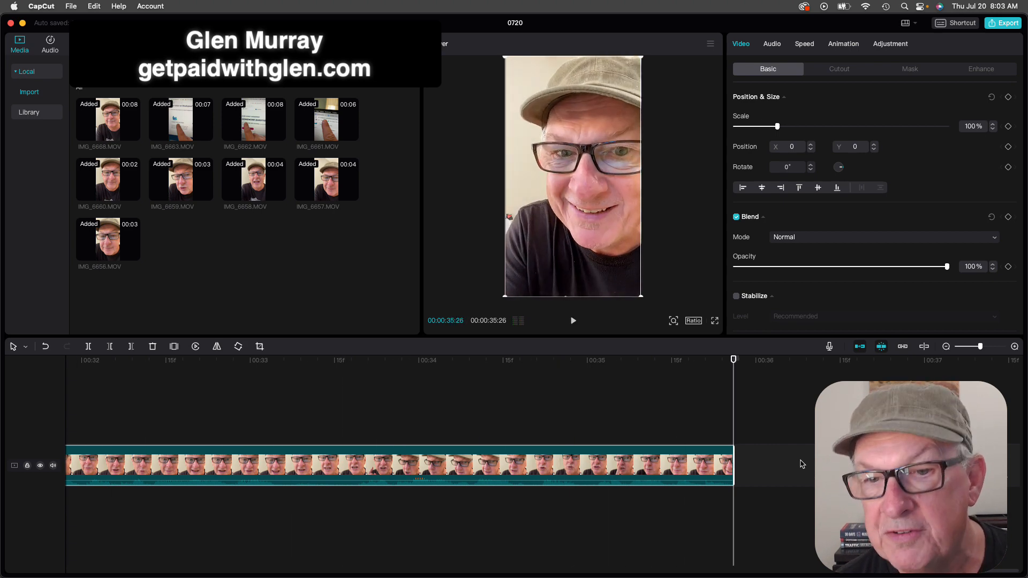
# Play the trimmed video from the start into IMG_6661.MOV to check the cuts
pyautogui.click(573, 321)
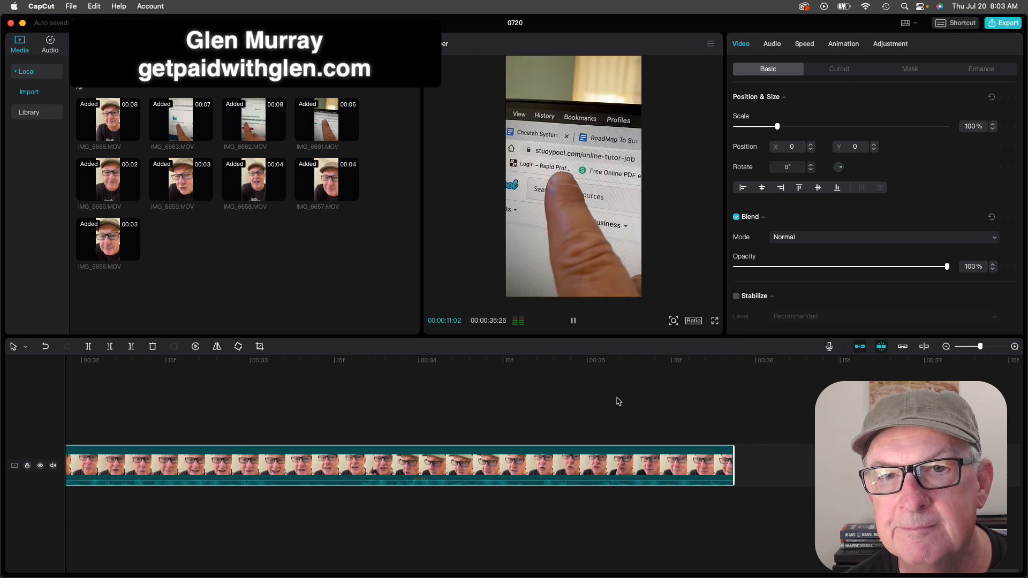
pyautogui.click(573, 321)
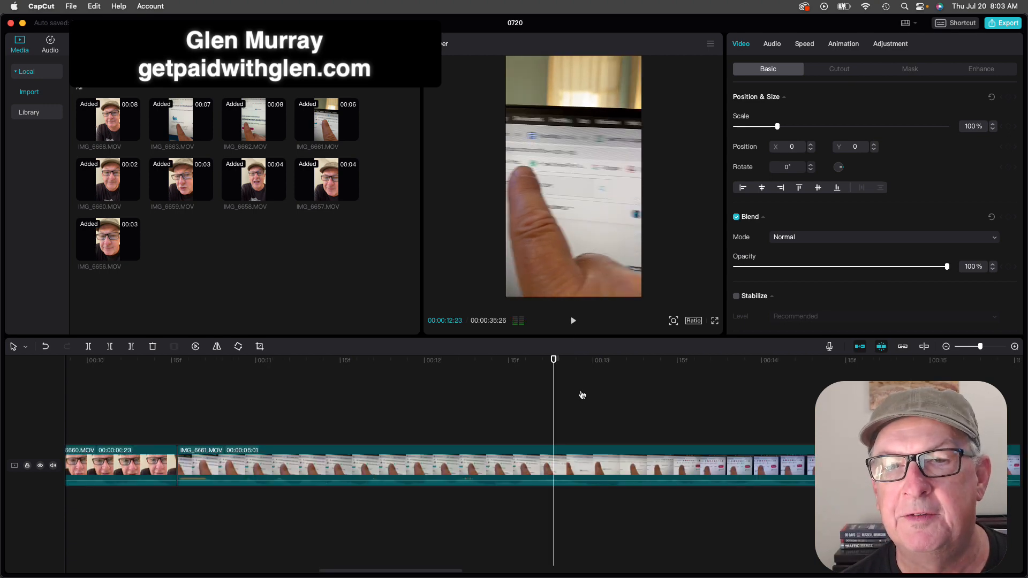
pyautogui.click(947, 347)
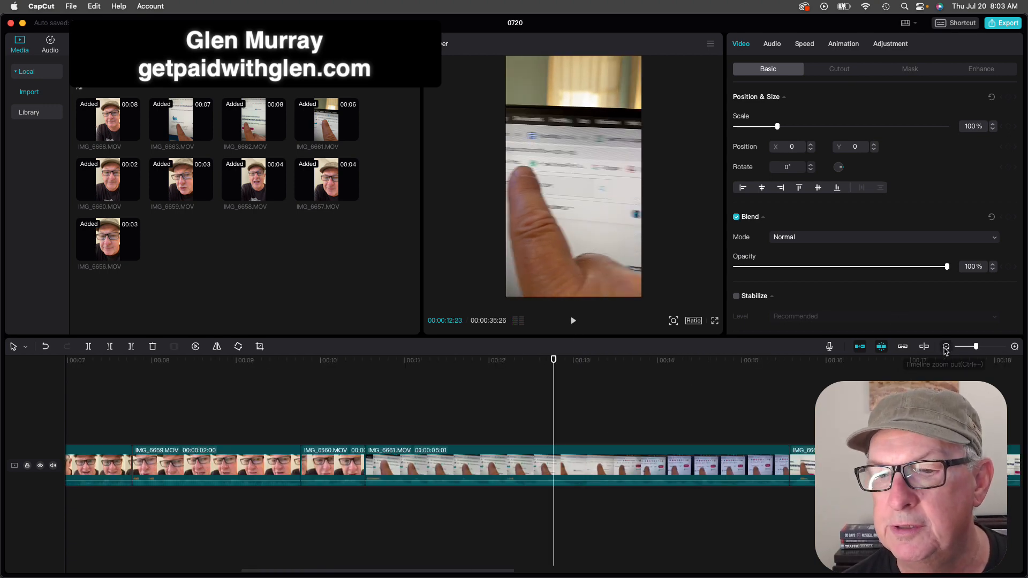
pyautogui.click(946, 347)
pyautogui.click(946, 347)
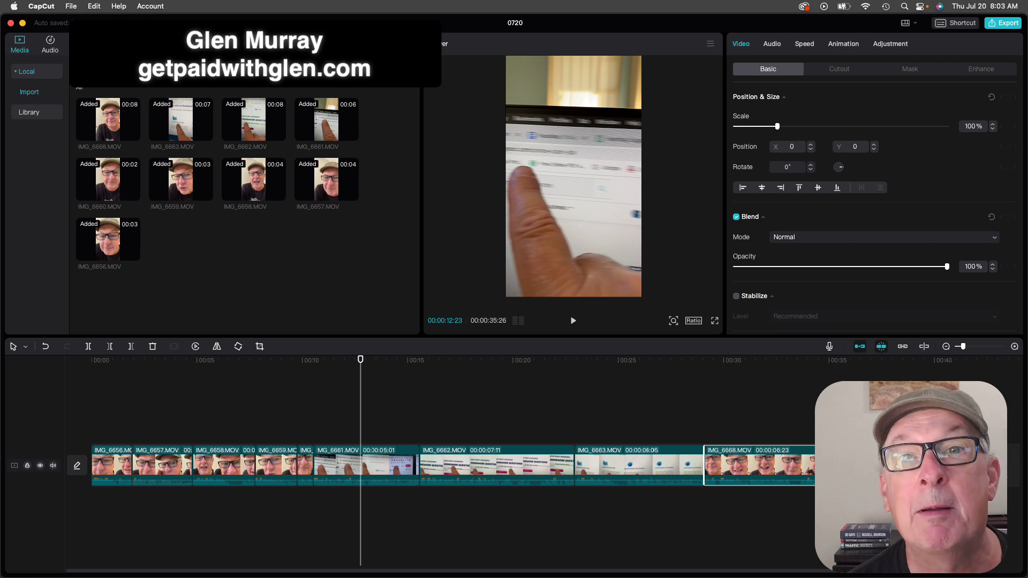
# Generate English auto captions from the speech in the video
pyautogui.click(81, 44)
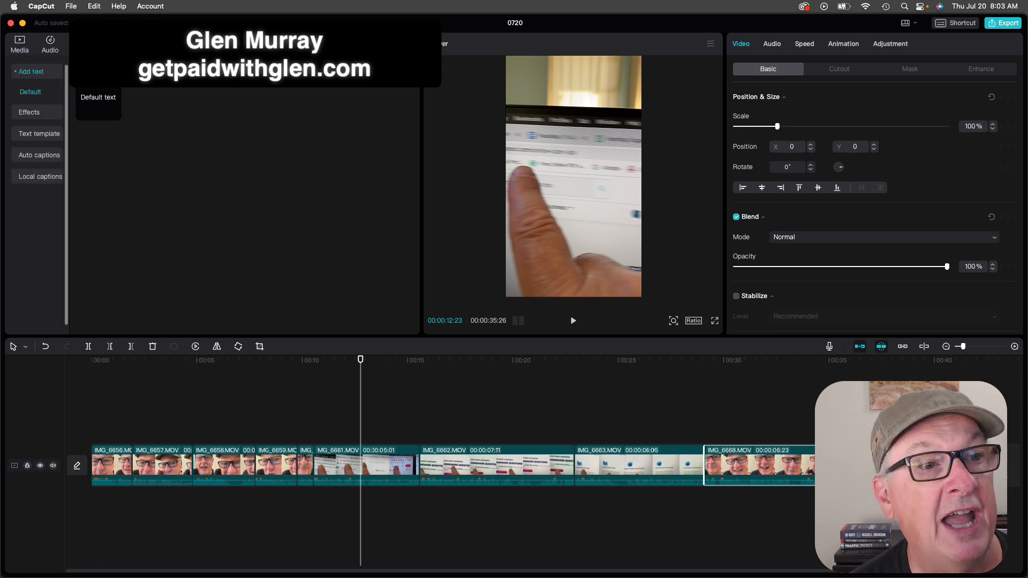
pyautogui.click(36, 159)
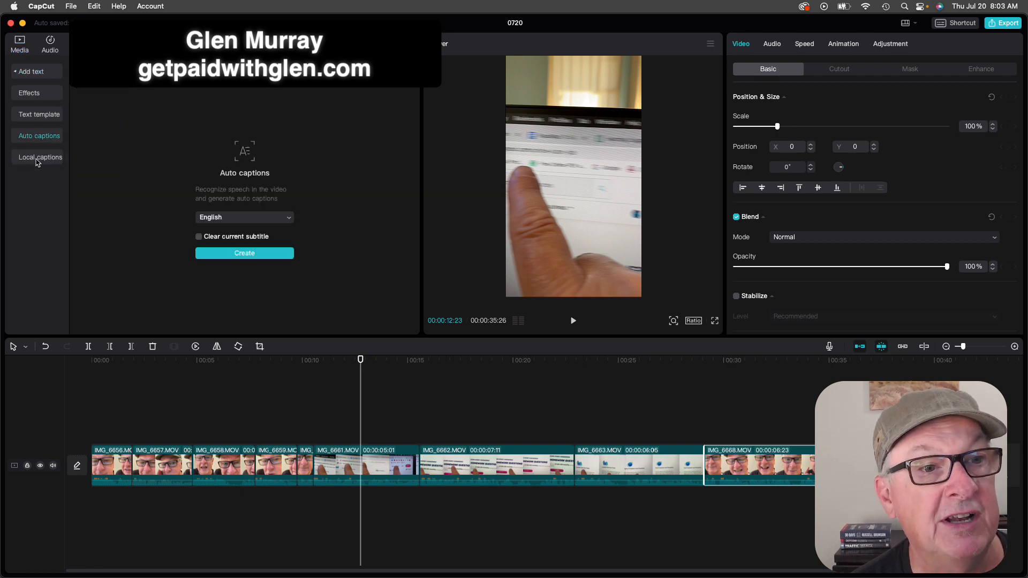
pyautogui.click(248, 254)
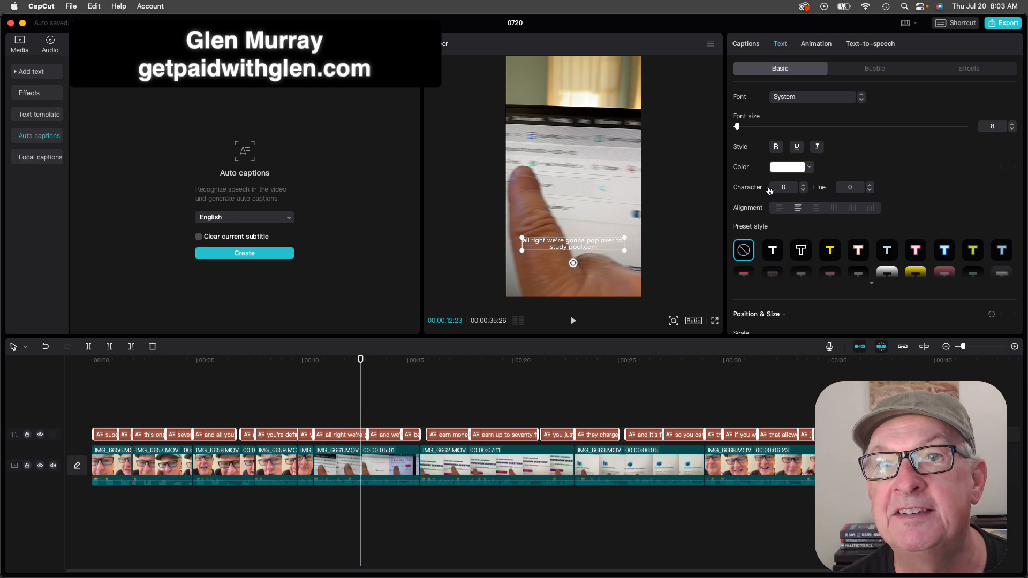
# Apply the white text with black outline preset to the captions and set their font size to 11
pyautogui.click(773, 250)
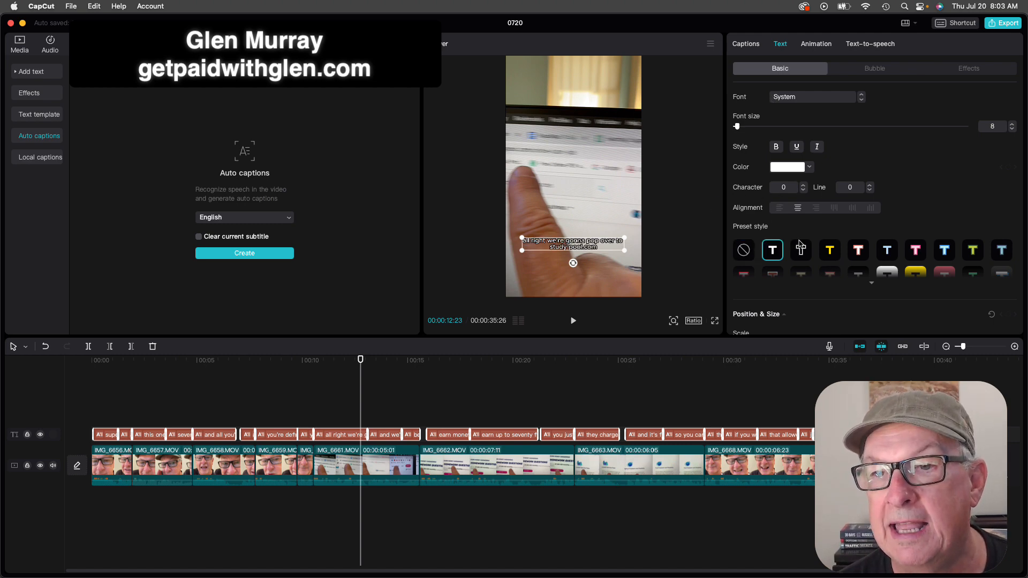
pyautogui.click(1012, 129)
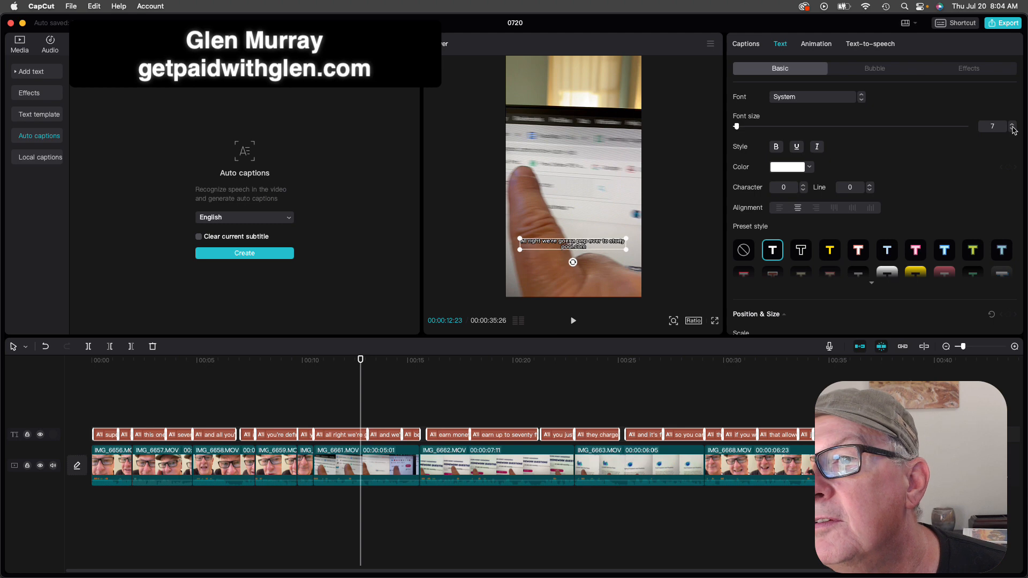
pyautogui.click(1012, 129)
pyautogui.click(1012, 129)
pyautogui.click(1012, 125)
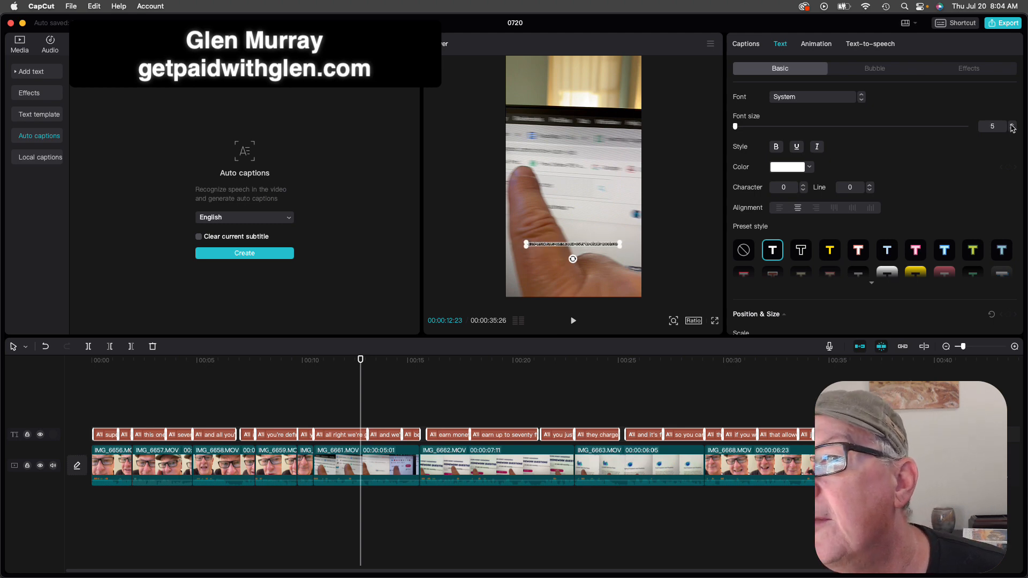
pyautogui.click(1012, 124)
pyautogui.click(1012, 125)
pyautogui.click(1013, 125)
pyautogui.click(1012, 125)
pyautogui.click(1013, 125)
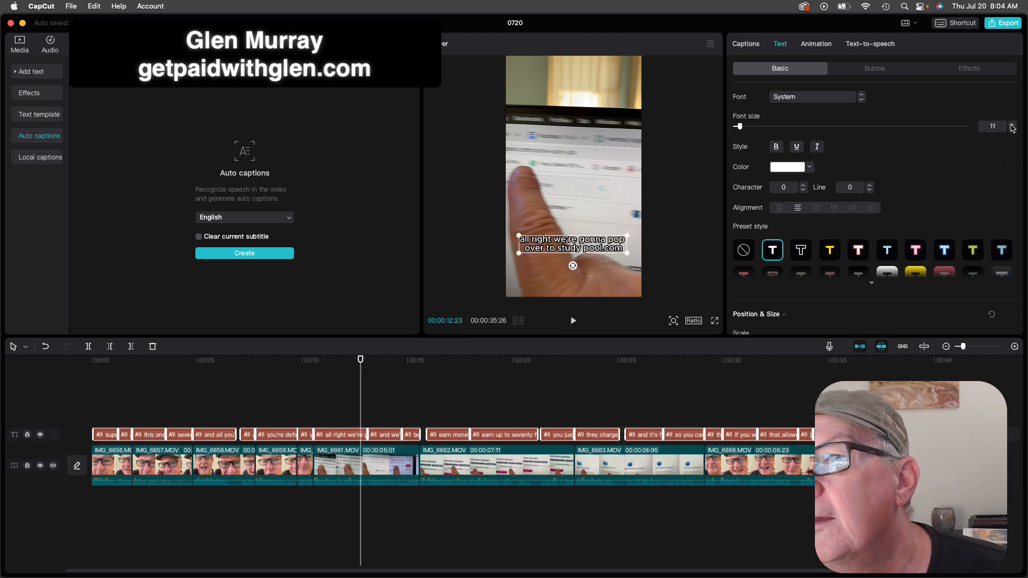
# Enable a shadow on the caption text
pyautogui.scroll(-2, 809, 264)
pyautogui.scroll(-5, 809, 262)
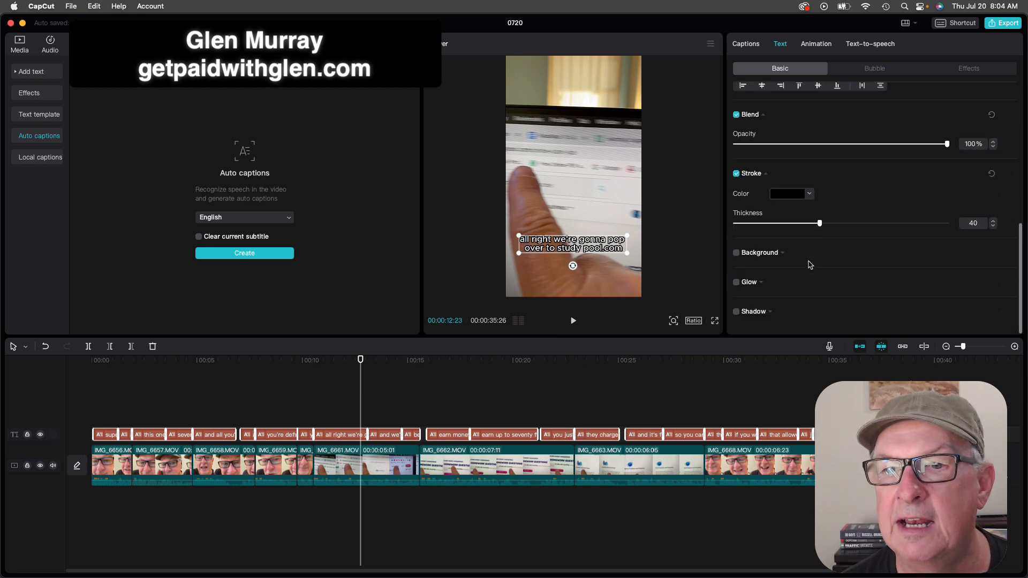
pyautogui.click(737, 311)
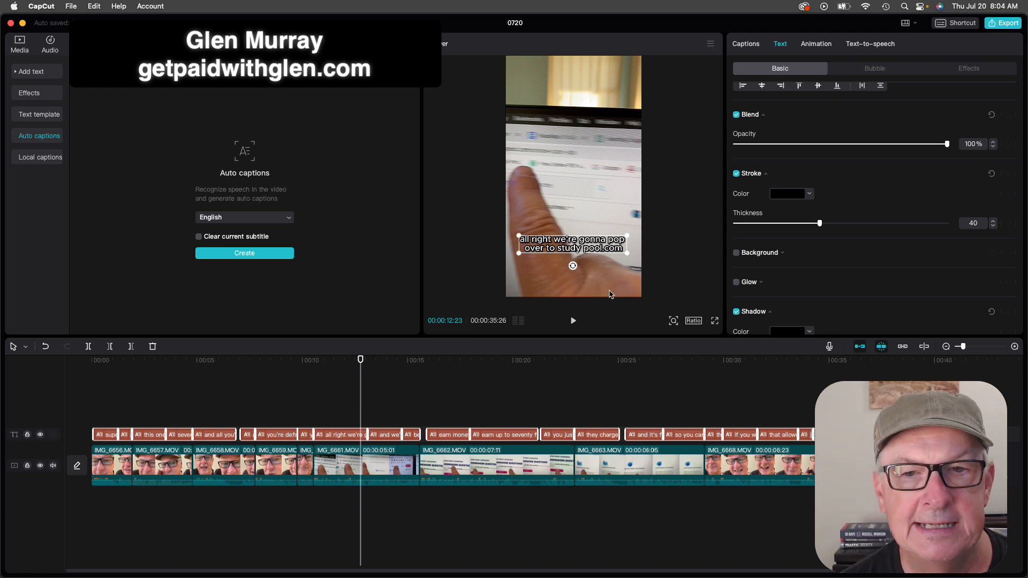
# Play the captioned video from the start to check the caption wording, returning to the caption over IMG_6659.MOV
pyautogui.click(76, 417)
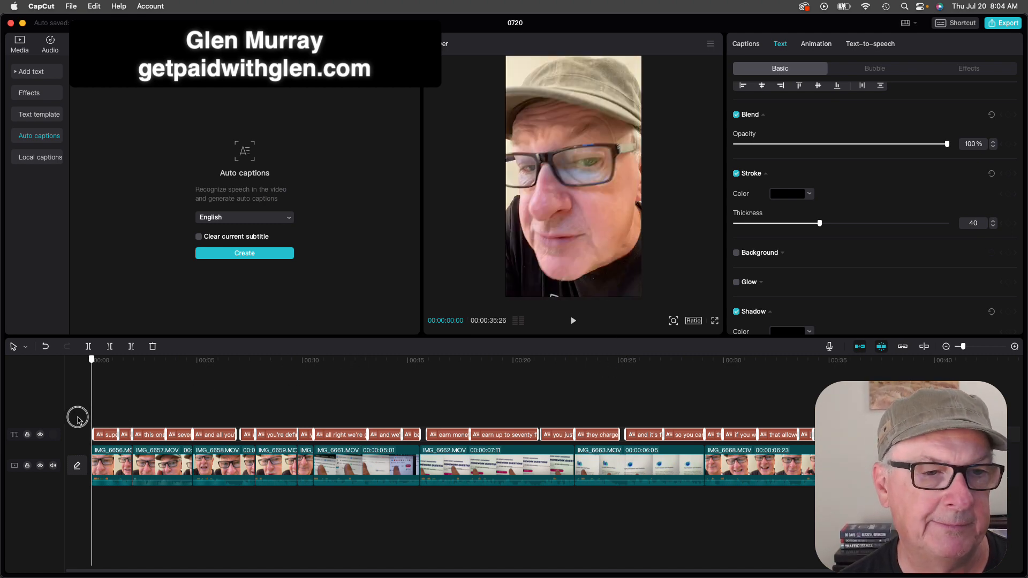
pyautogui.click(572, 322)
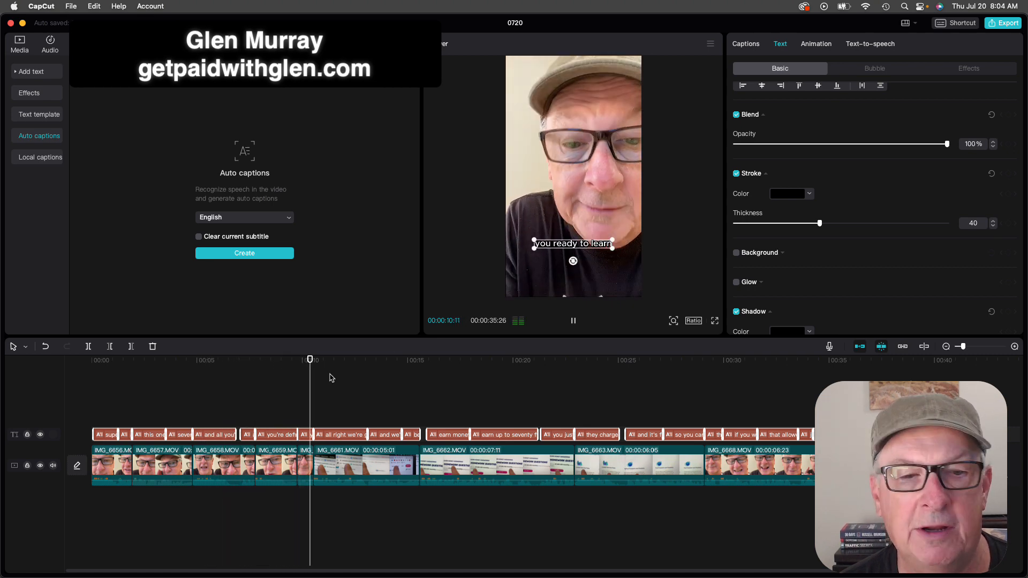
pyautogui.click(285, 413)
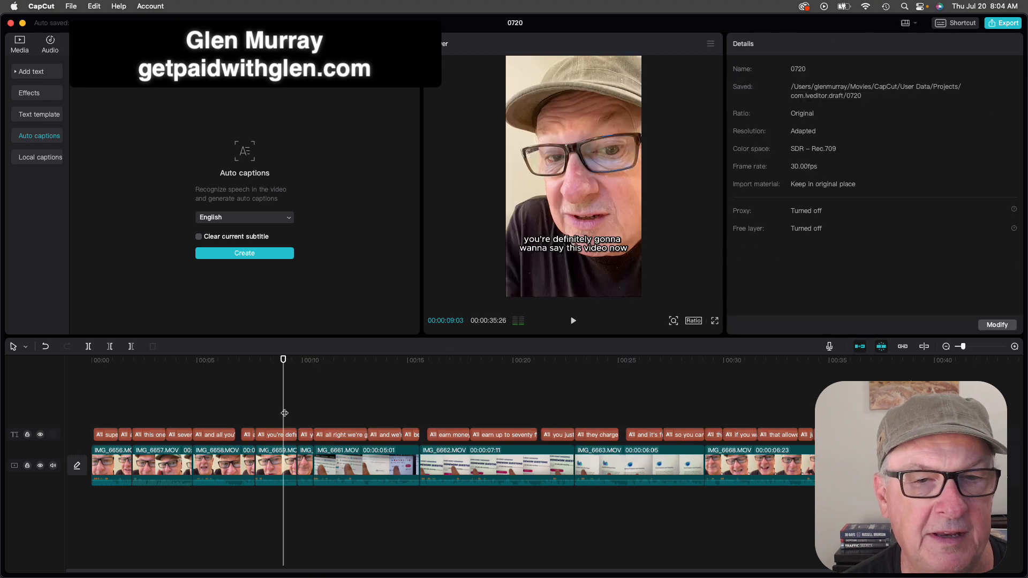
# Replace "say" with "save" in the caption "you're definitely gonna wanna say this video now"
pyautogui.click(578, 249)
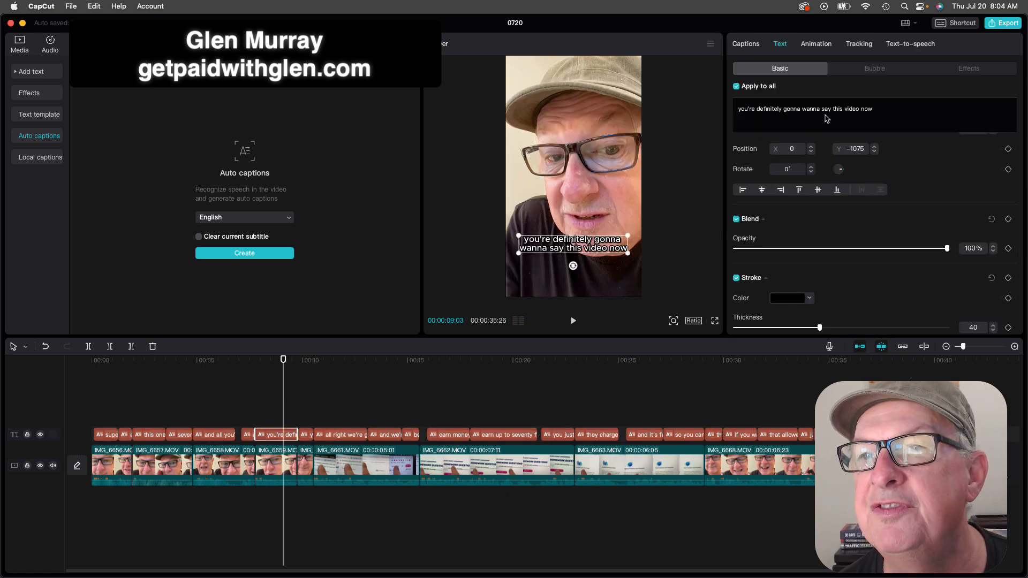
pyautogui.doubleClick(827, 111)
pyautogui.doubleClick(827, 105)
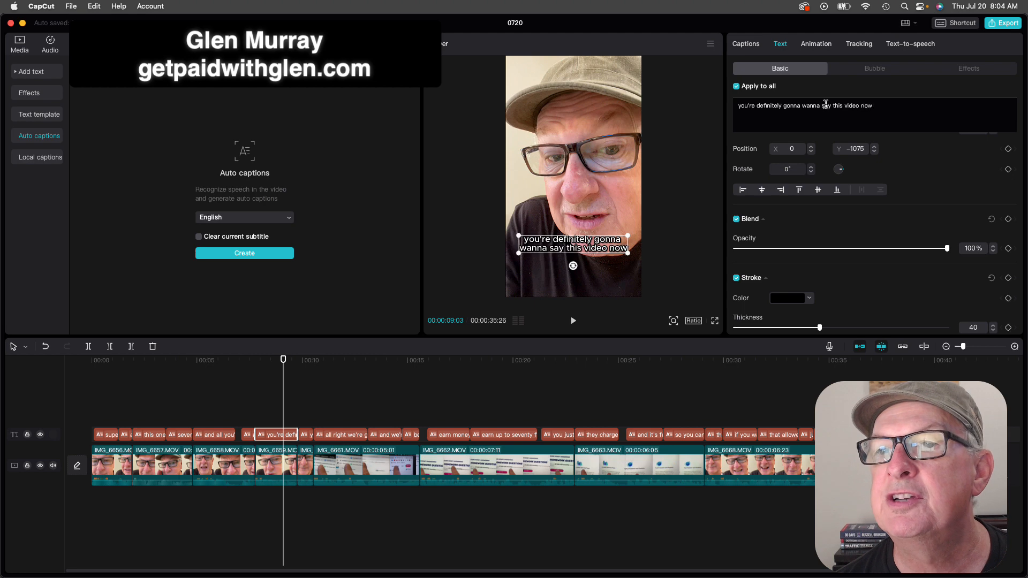
pyautogui.write('save')
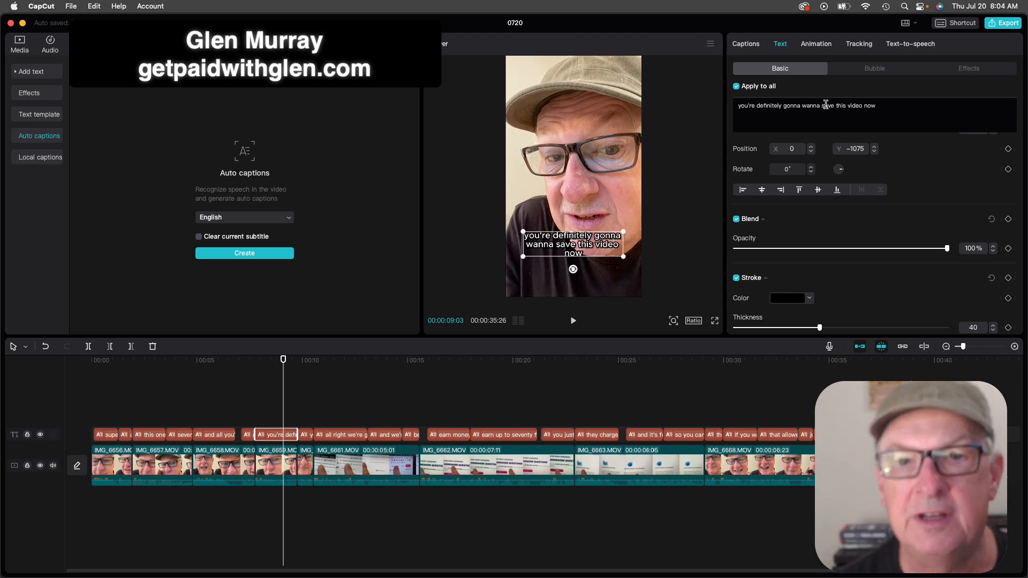
# Play the rest of the video to check the remaining captions, and return the playhead to the beginning
pyautogui.click(572, 322)
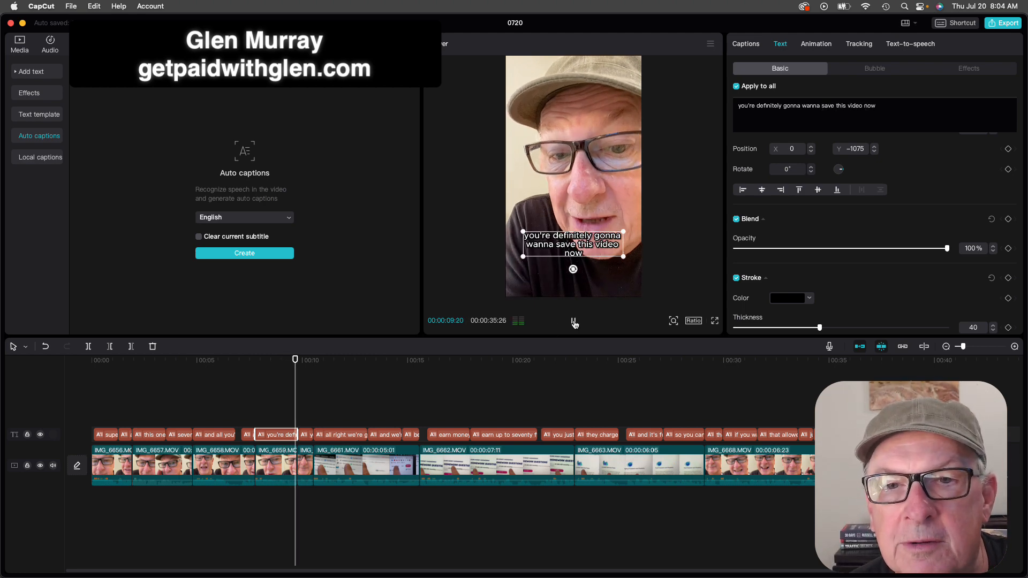
pyautogui.click(574, 322)
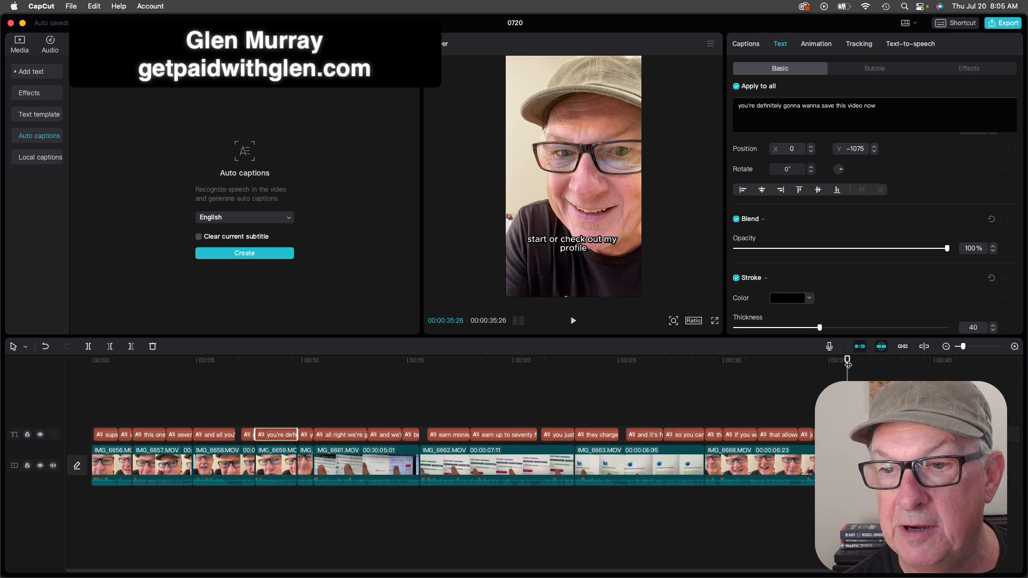
pyautogui.moveTo(848, 363); pyautogui.dragTo(92, 361)
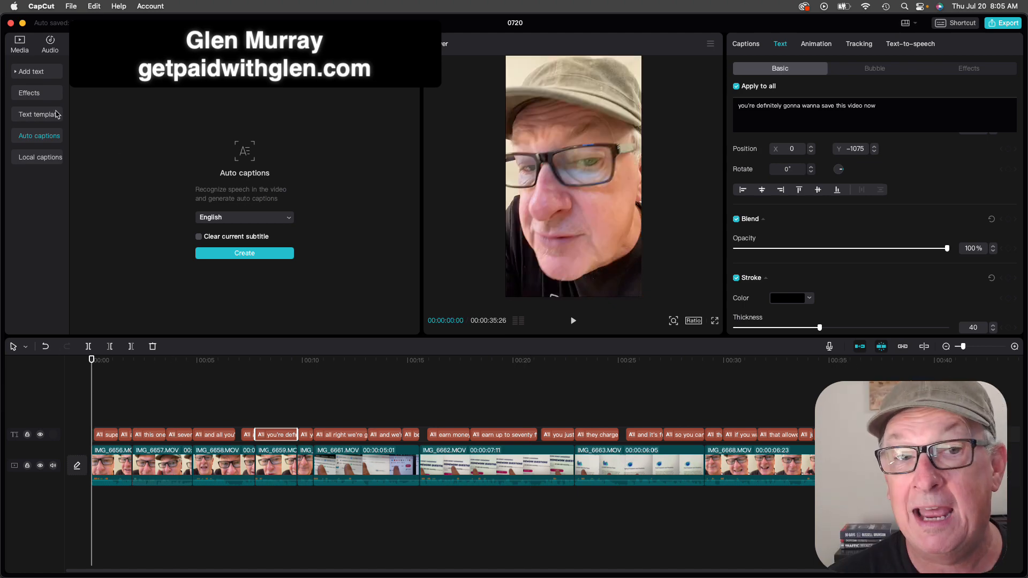
# Add a default text at the start of the timeline reading "Another Idiot Proof" and "Side Hustle" on two lines
pyautogui.click(52, 73)
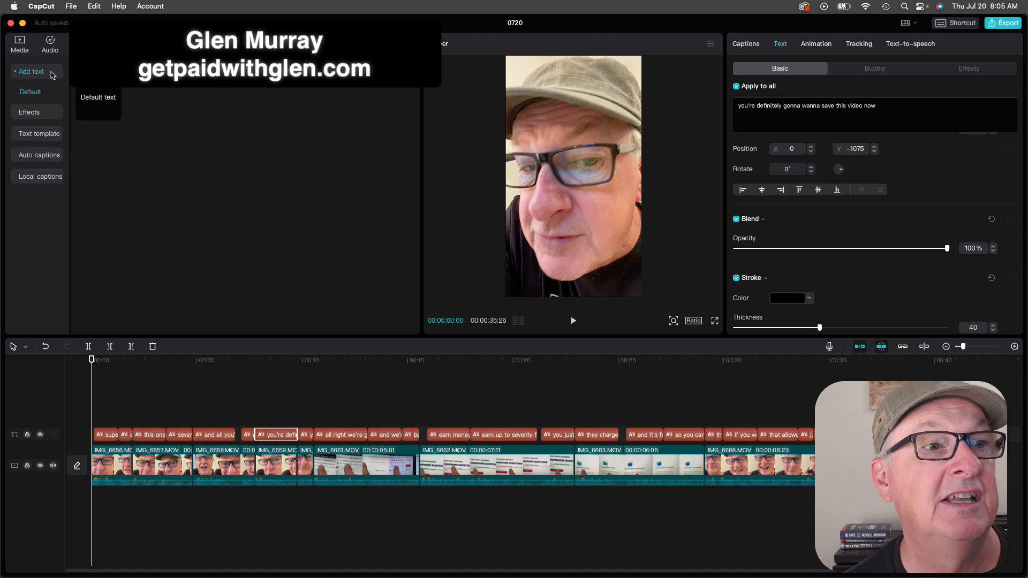
pyautogui.click(114, 113)
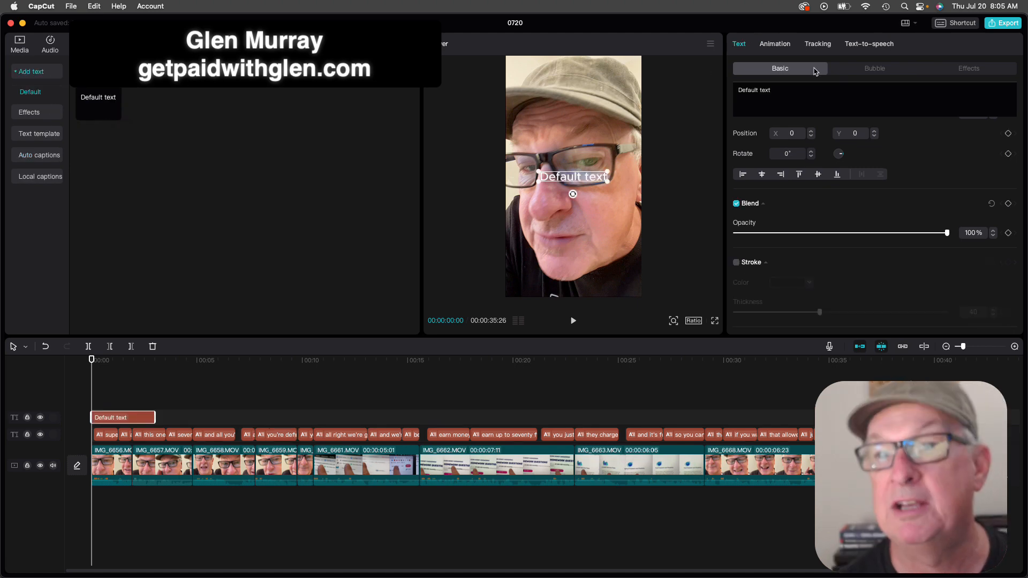
pyautogui.press('super+a')
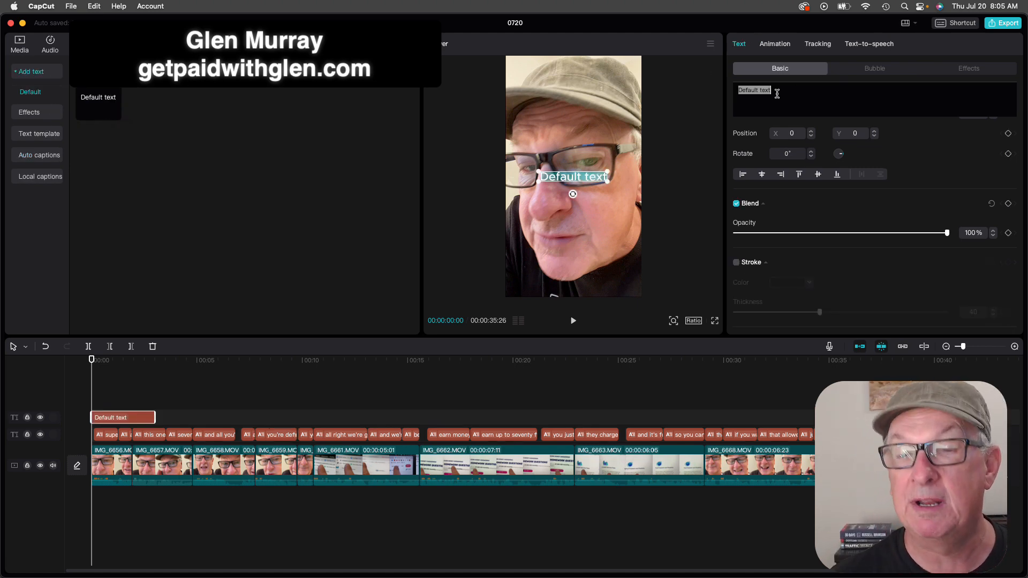
pyautogui.write('Ano')
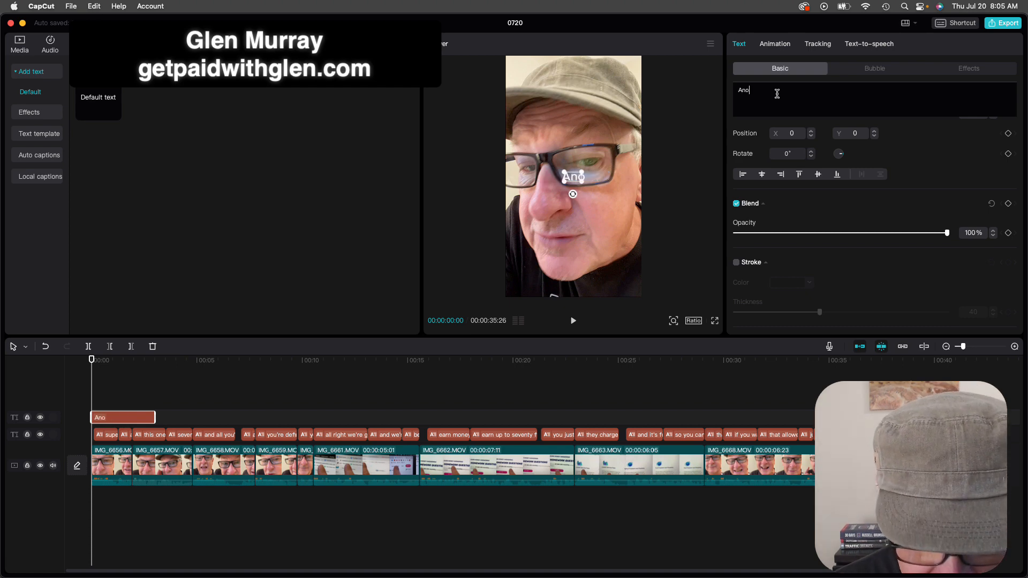
pyautogui.write('ther Id')
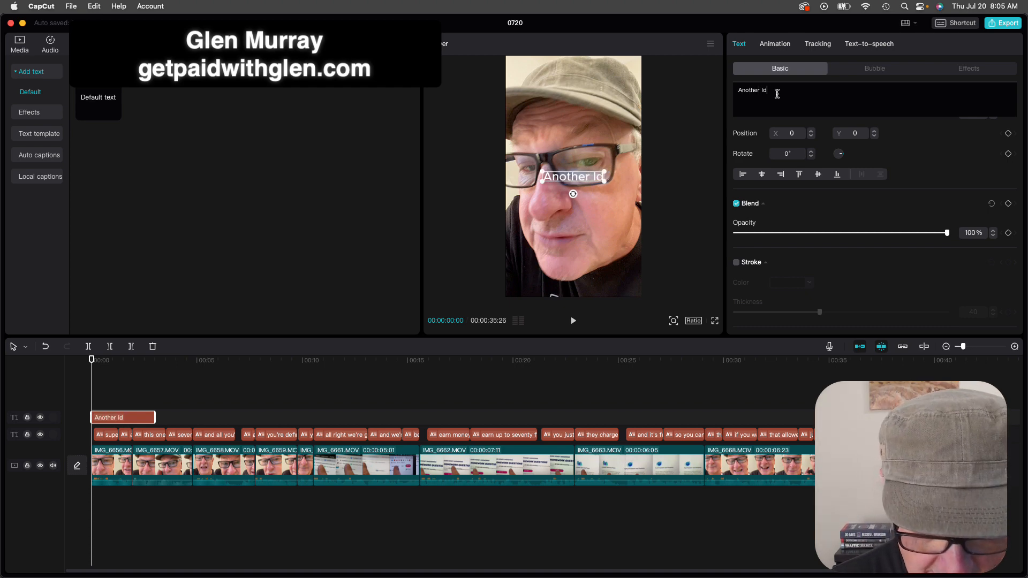
pyautogui.write('iot Proof ')
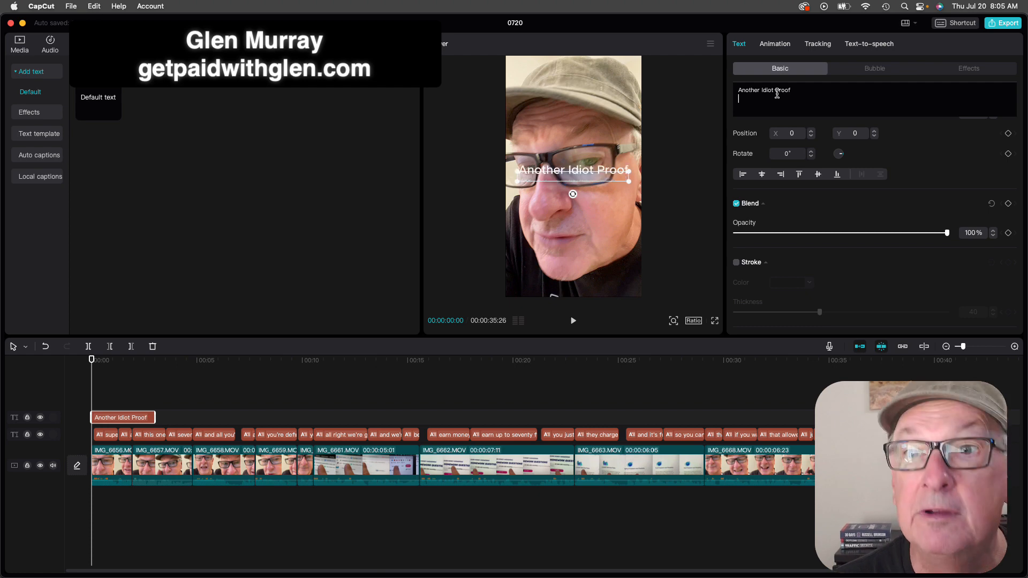
pyautogui.write('Side ')
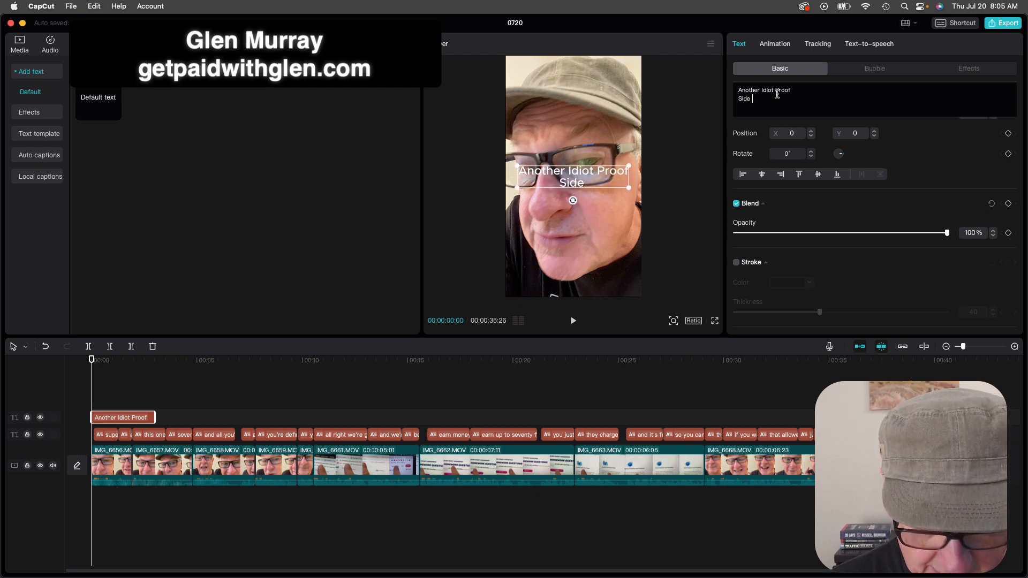
pyautogui.write('Hustle')
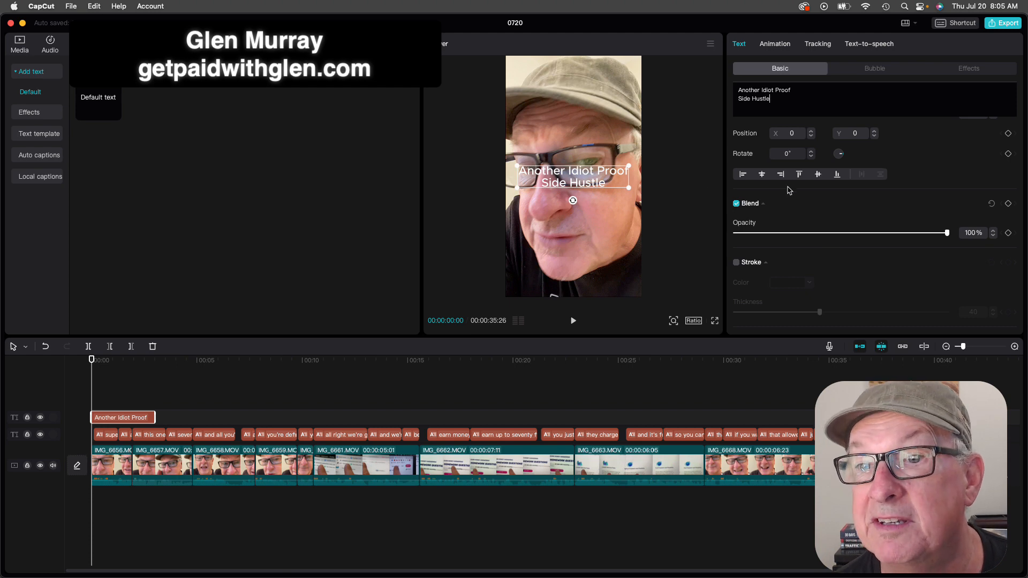
# Apply the white preset style with black outline to the "Another Idiot Proof Side Hustle" title and enable its shadow
pyautogui.scroll(5, 798, 261)
pyautogui.click(774, 294)
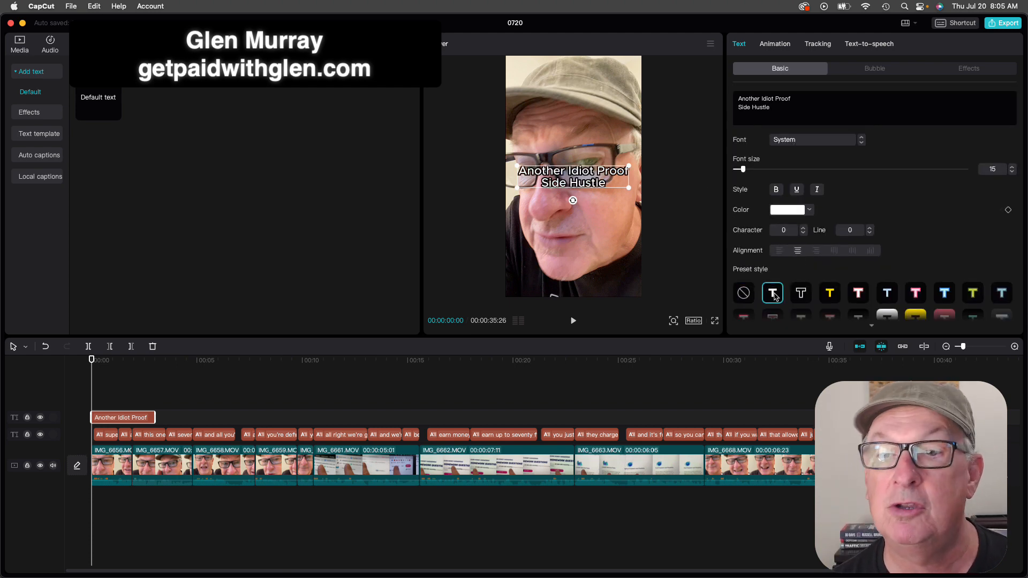
pyautogui.scroll(-5, 819, 244)
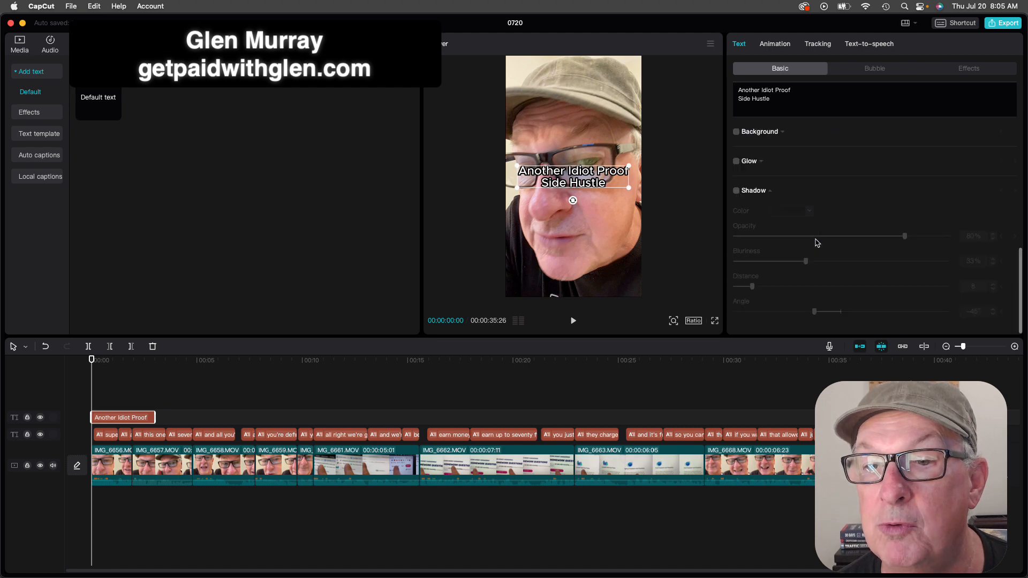
pyautogui.click(735, 193)
pyautogui.scroll(8, 845, 236)
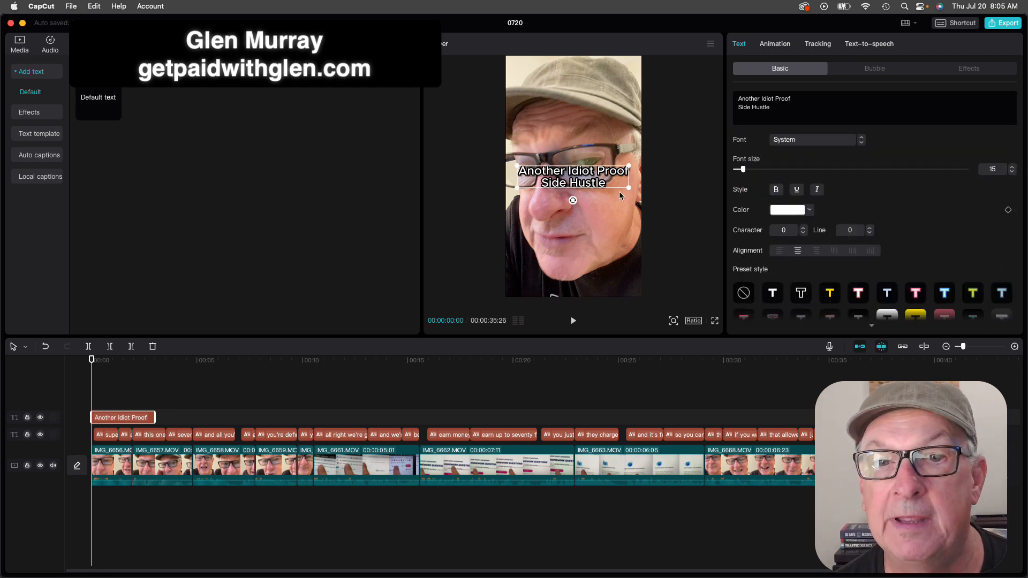
pyautogui.scroll(-8, 841, 228)
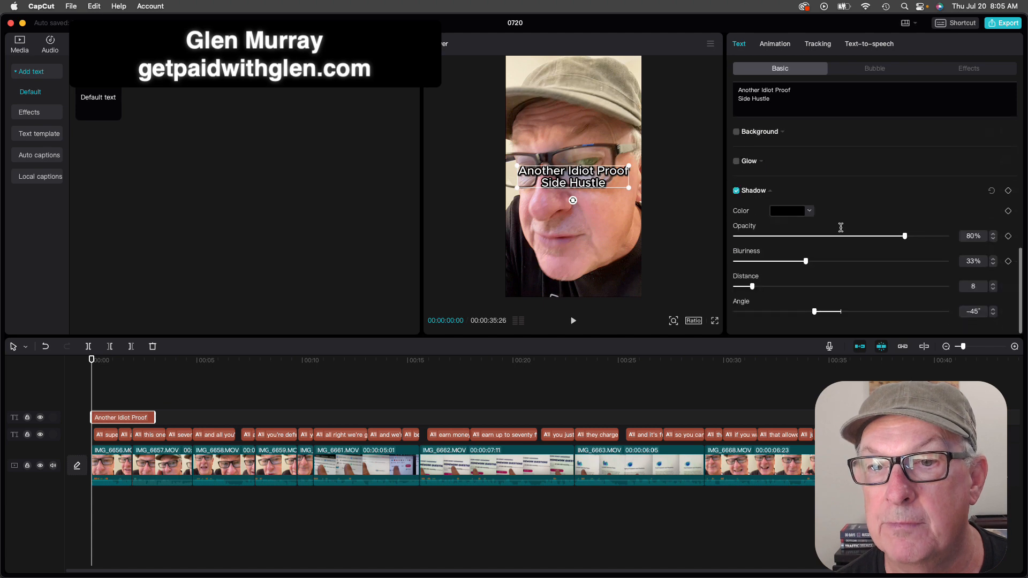
pyautogui.scroll(8, 893, 183)
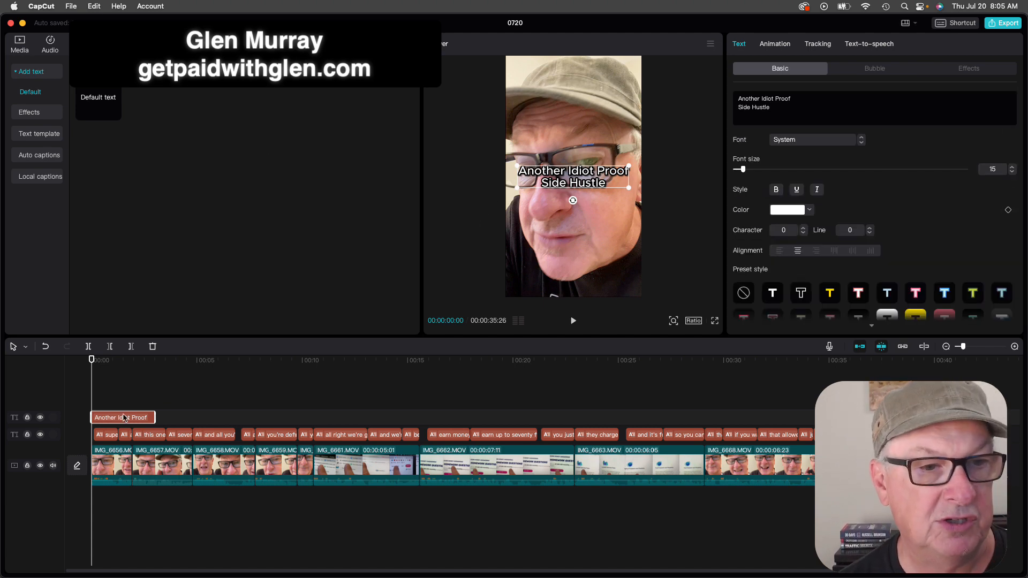
# Duplicate the title at the start of the video and place the copy just below the original in the frame
pyautogui.press('super+c')
pyautogui.press('super+v')
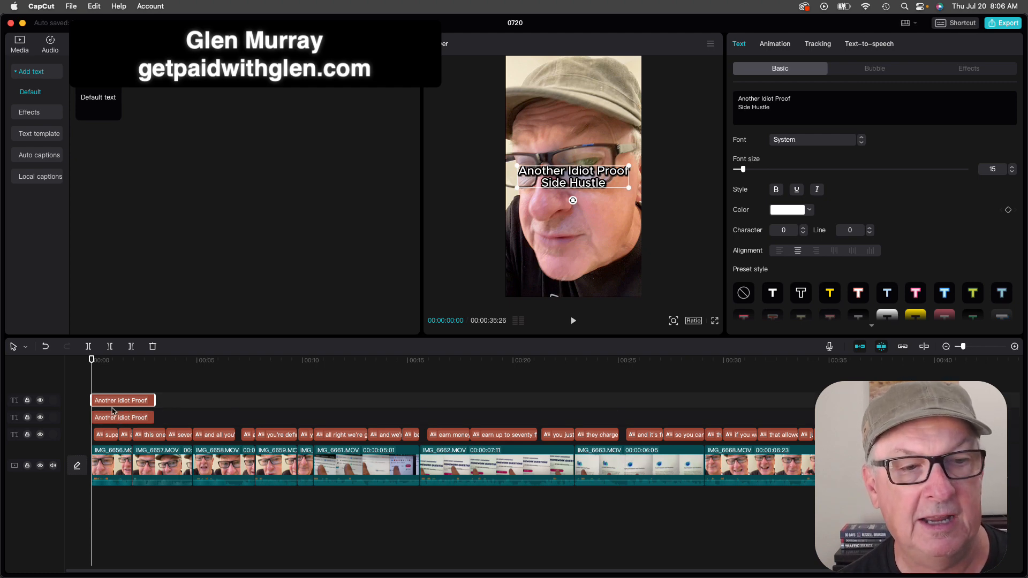
pyautogui.moveTo(578, 191); pyautogui.dragTo(577, 225)
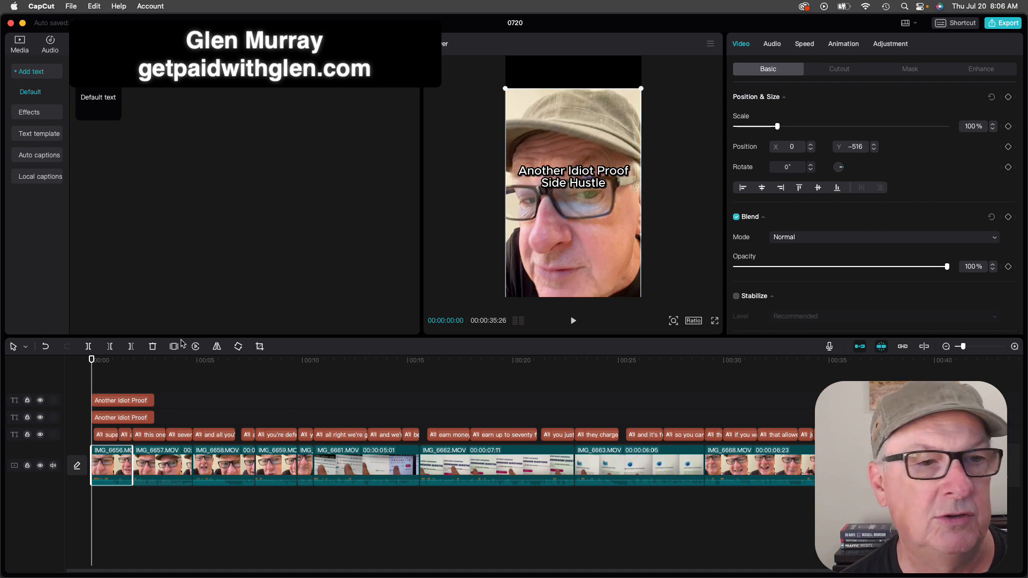
pyautogui.click(46, 348)
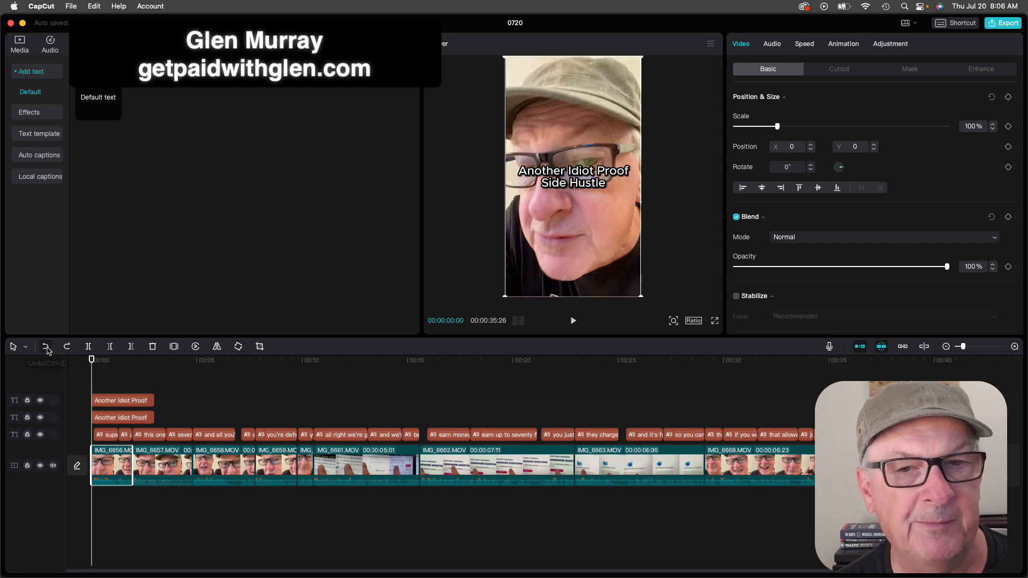
pyautogui.click(658, 188)
pyautogui.click(582, 178)
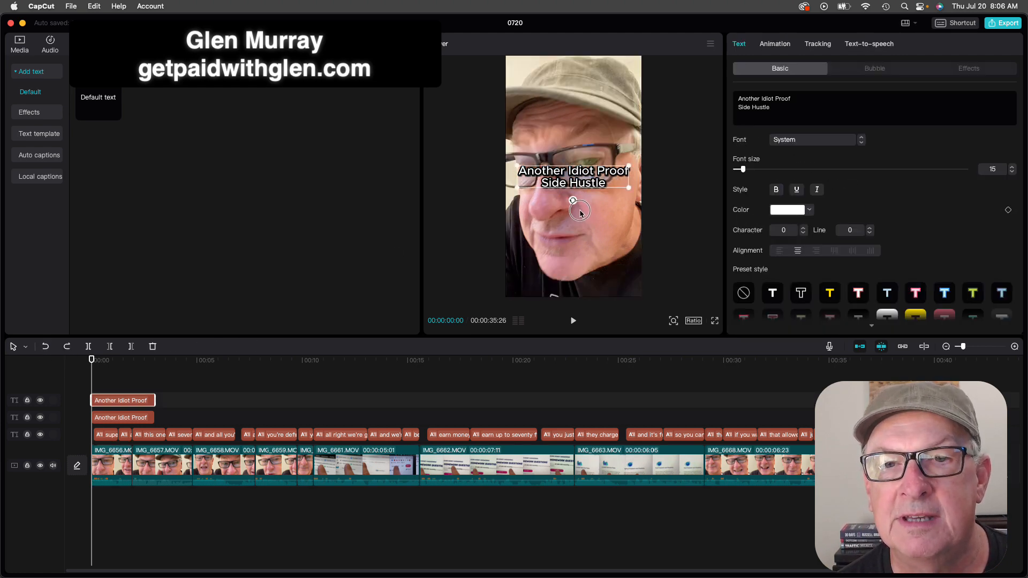
pyautogui.click(677, 192)
pyautogui.click(584, 172)
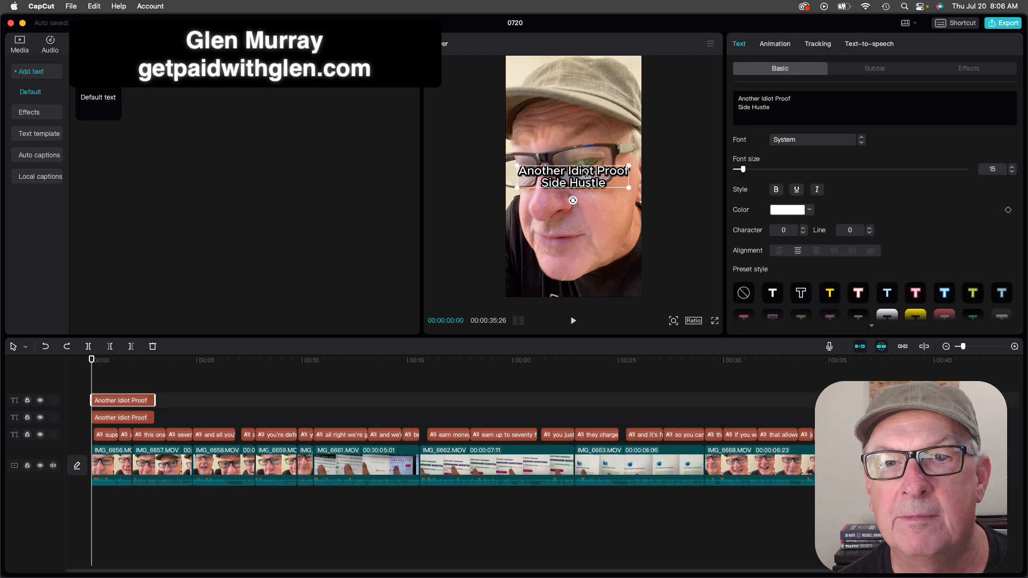
pyautogui.moveTo(584, 182); pyautogui.dragTo(583, 202)
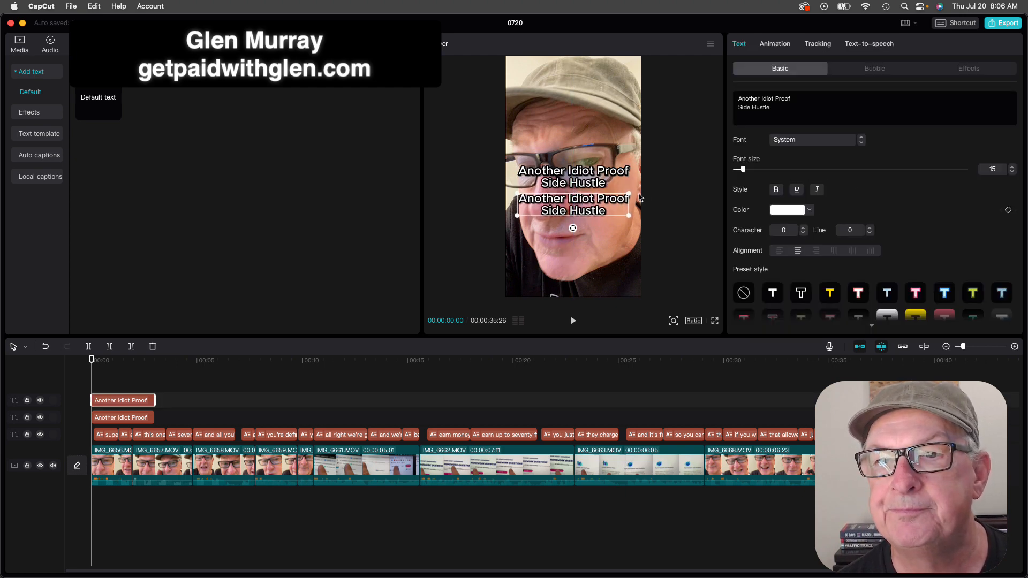
# Replace the lower title copy's text with "up to $7,500 a month"
pyautogui.moveTo(777, 109); pyautogui.dragTo(738, 100)
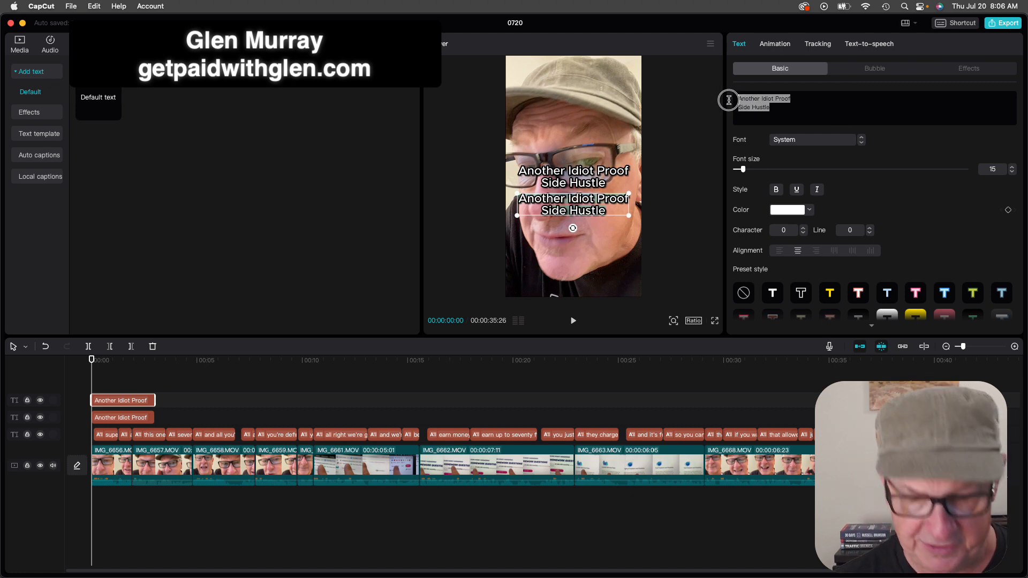
pyautogui.write('up to')
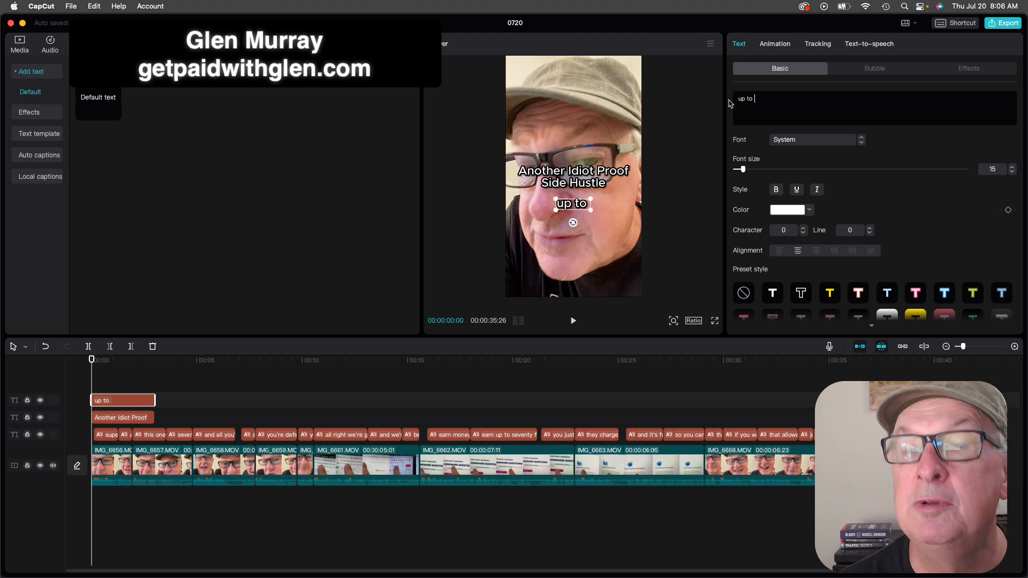
pyautogui.write(' $7')
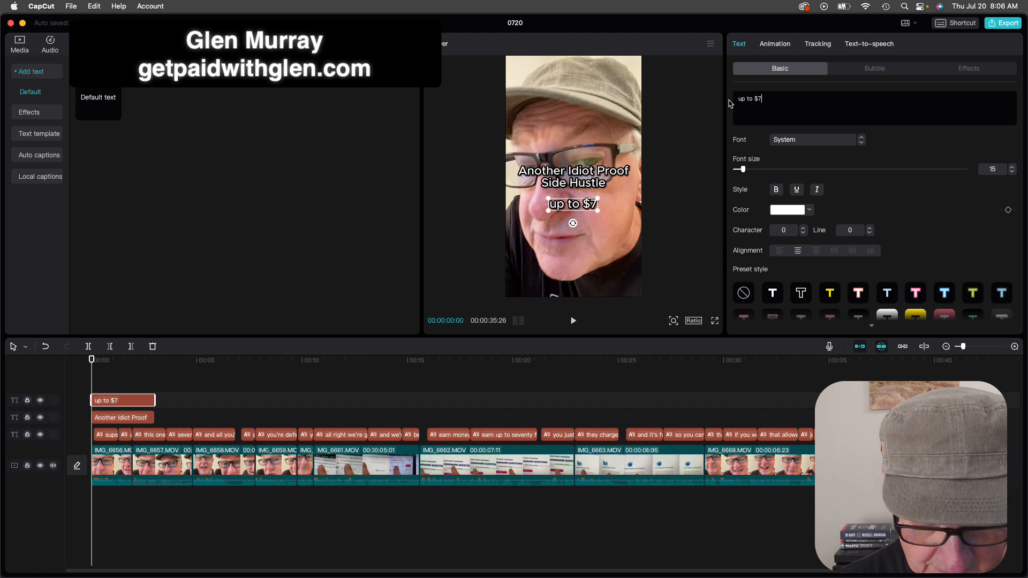
pyautogui.write(',500')
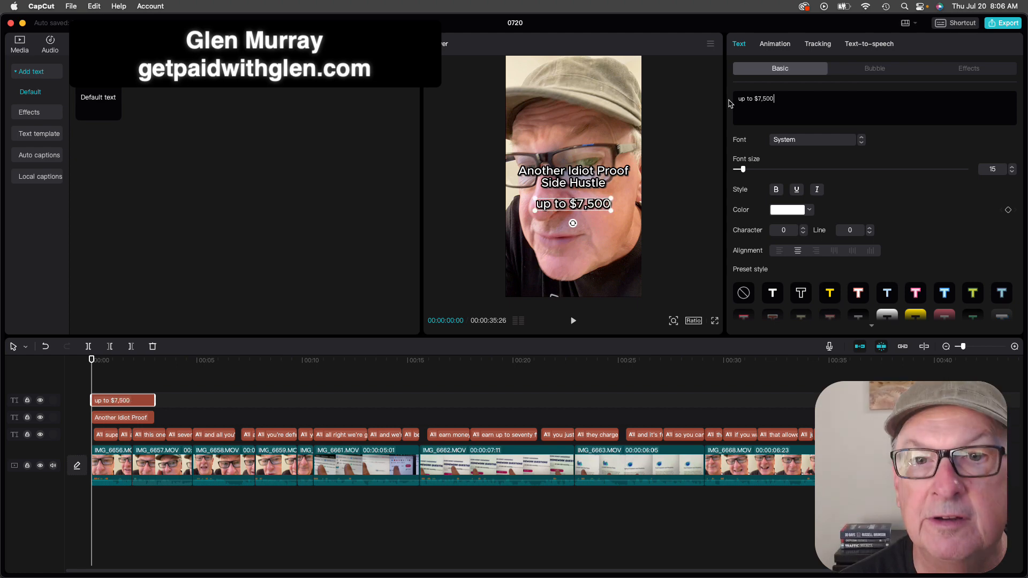
pyautogui.write(' a month')
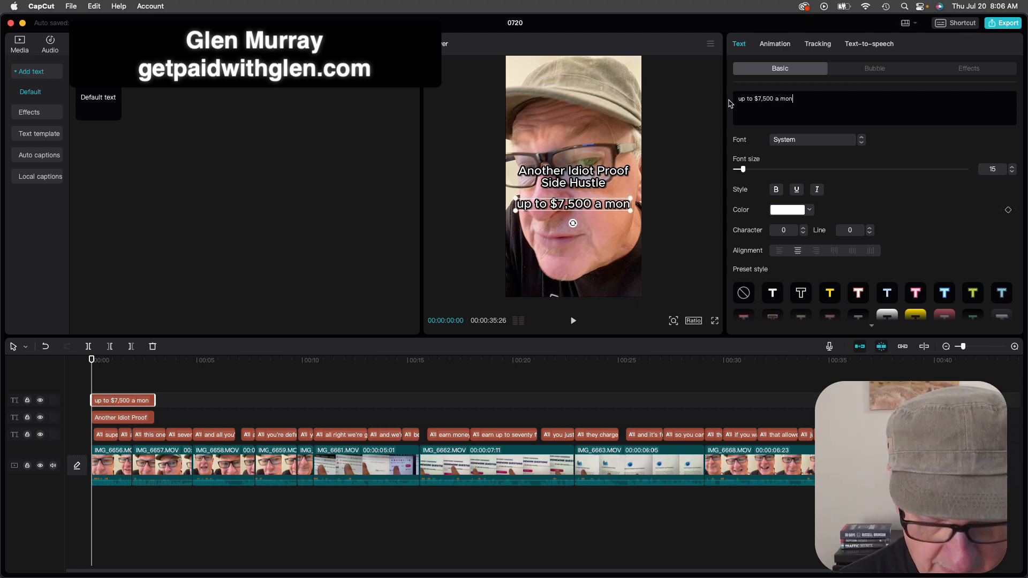
# Move the "up to $7,500 a month" text up directly beneath the title and apply the yellow-green preset style
pyautogui.click(916, 293)
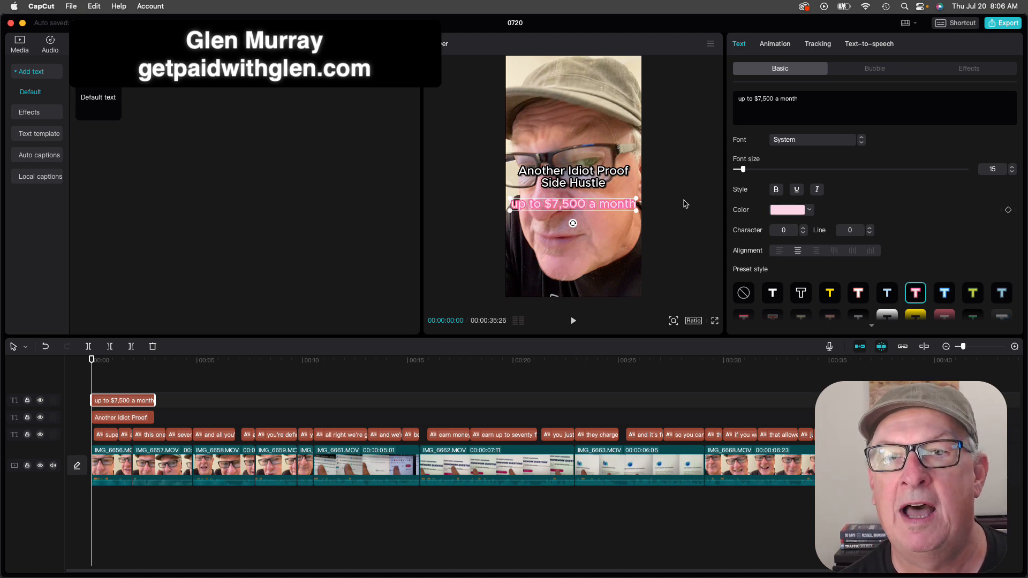
pyautogui.click(685, 203)
pyautogui.click(587, 208)
pyautogui.moveTo(587, 208)
pyautogui.mouseDown()
pyautogui.moveTo(581, 182)
pyautogui.moveTo(577, 202)
pyautogui.mouseUp()
pyautogui.click(680, 186)
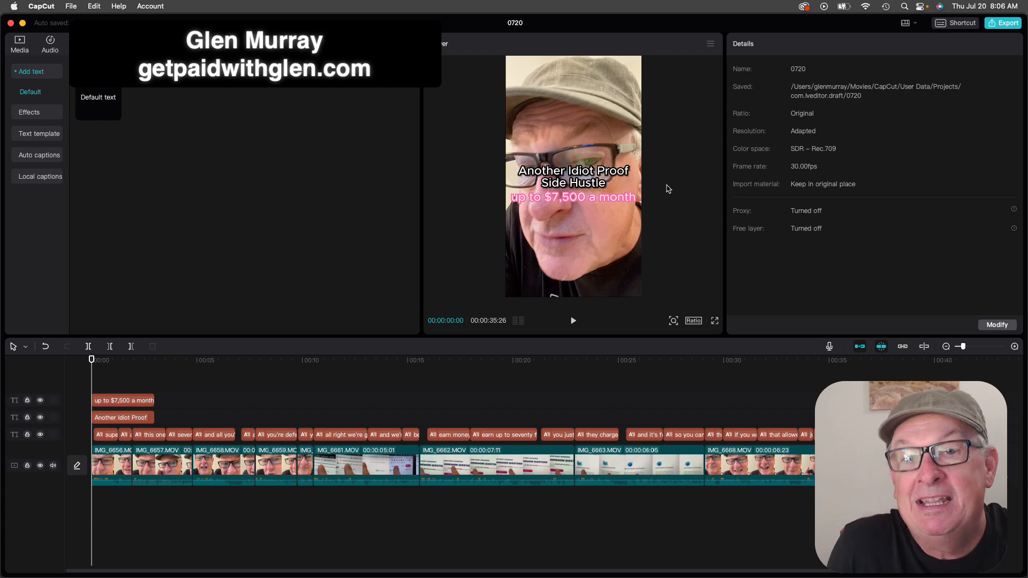
pyautogui.click(617, 198)
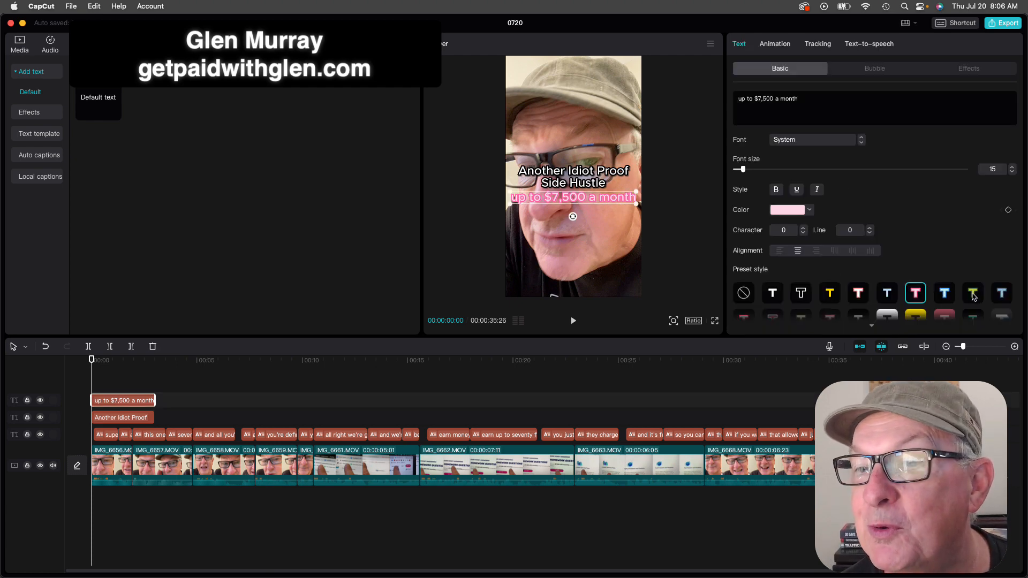
pyautogui.click(973, 293)
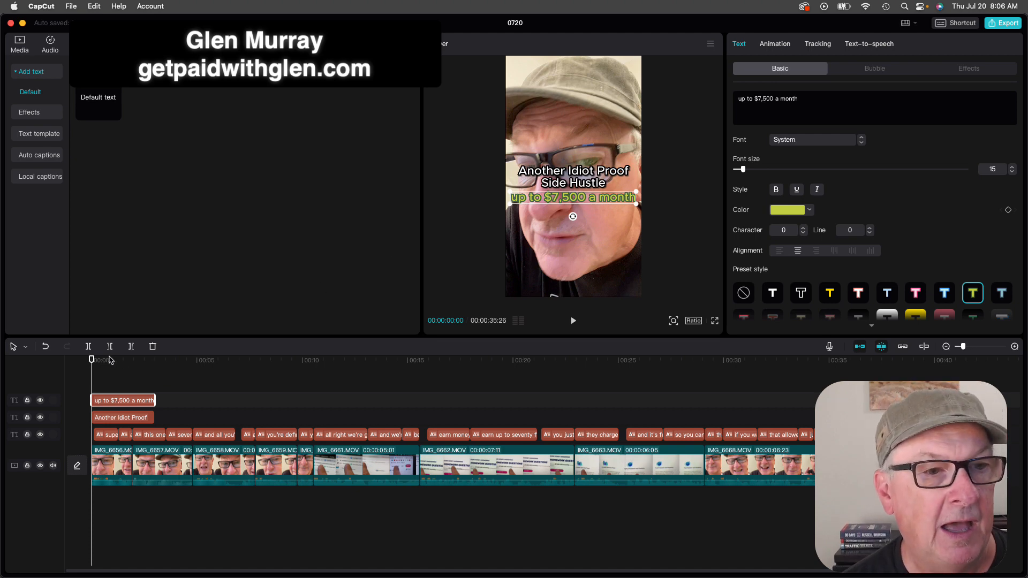
# Copy the "Another Idiot Proof Side Hustle" title and paste it at 00:00:07:23, where IMG_6659.MOV begins
pyautogui.click(133, 423)
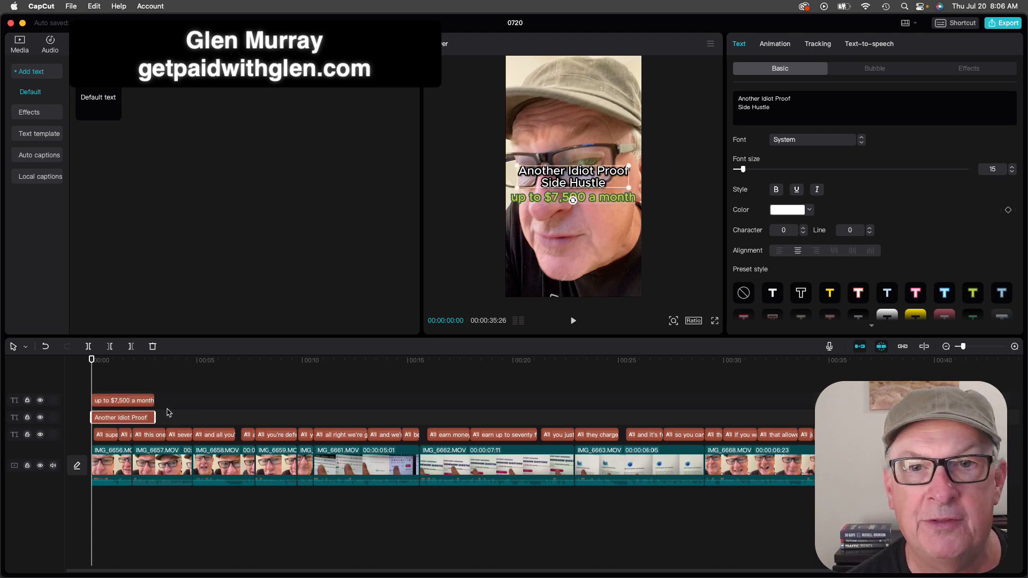
pyautogui.moveTo(92, 363); pyautogui.dragTo(255, 386)
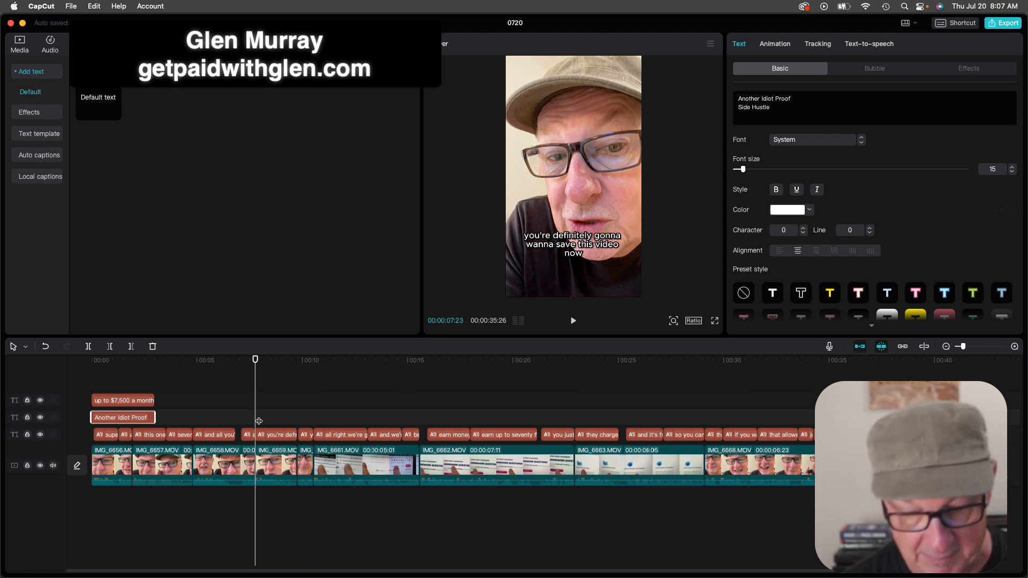
pyautogui.rightClick(135, 421)
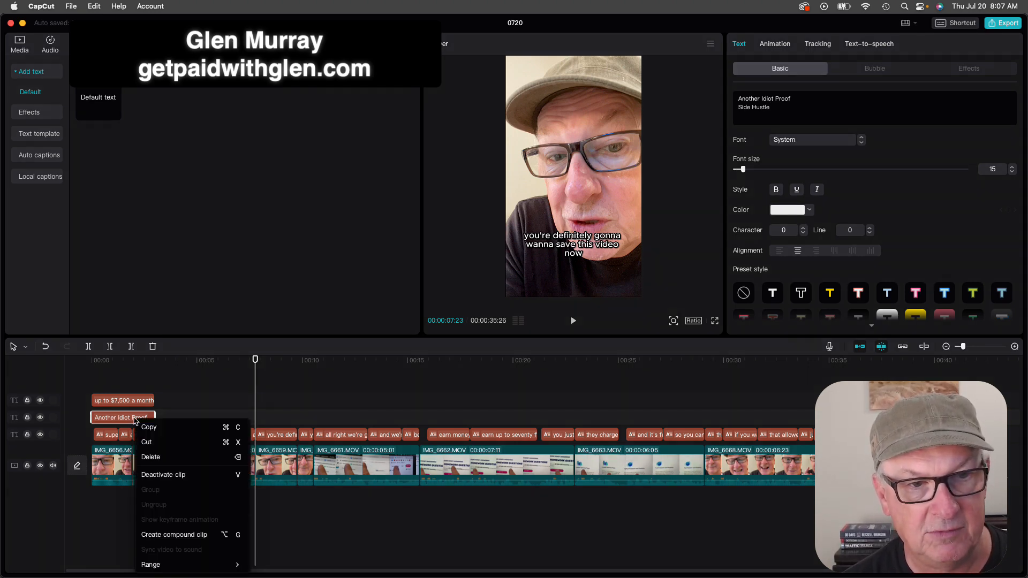
pyautogui.click(140, 427)
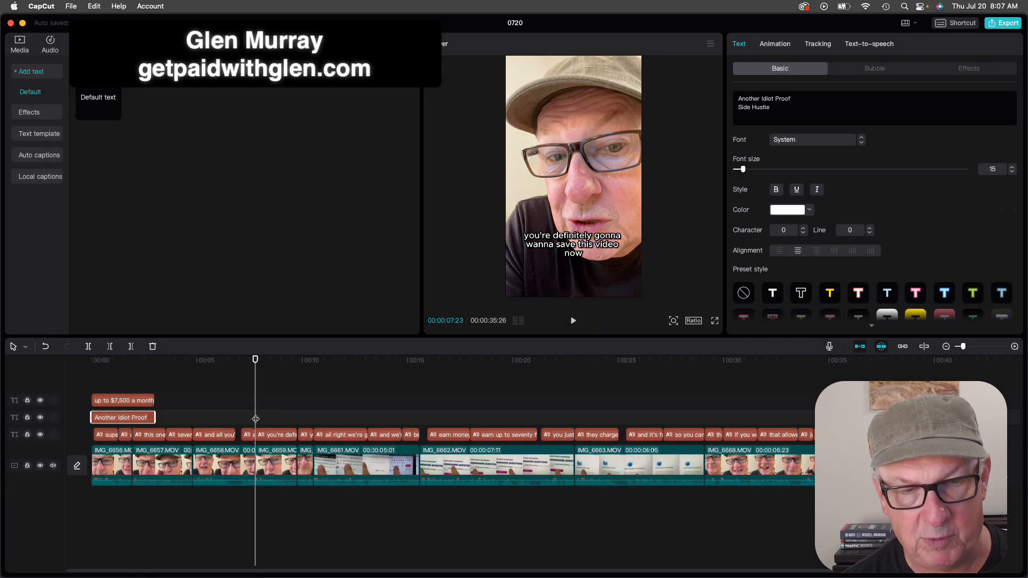
pyautogui.press('super+v')
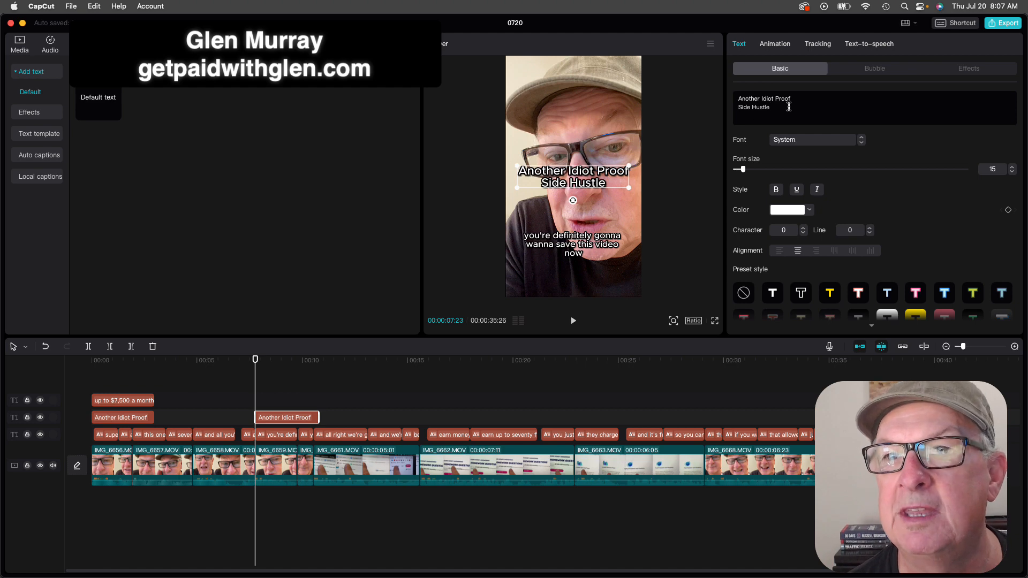
# Replace the pasted title's text at 00:00:07:23 with "Remember to save now", split over two lines after "to"
pyautogui.moveTo(788, 106); pyautogui.dragTo(726, 100)
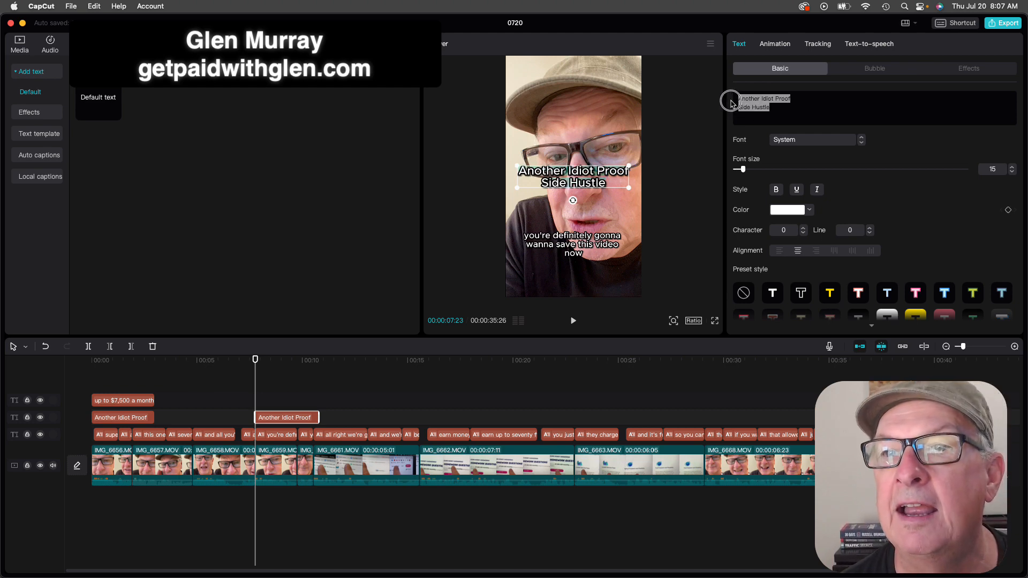
pyautogui.write('Remmeber')
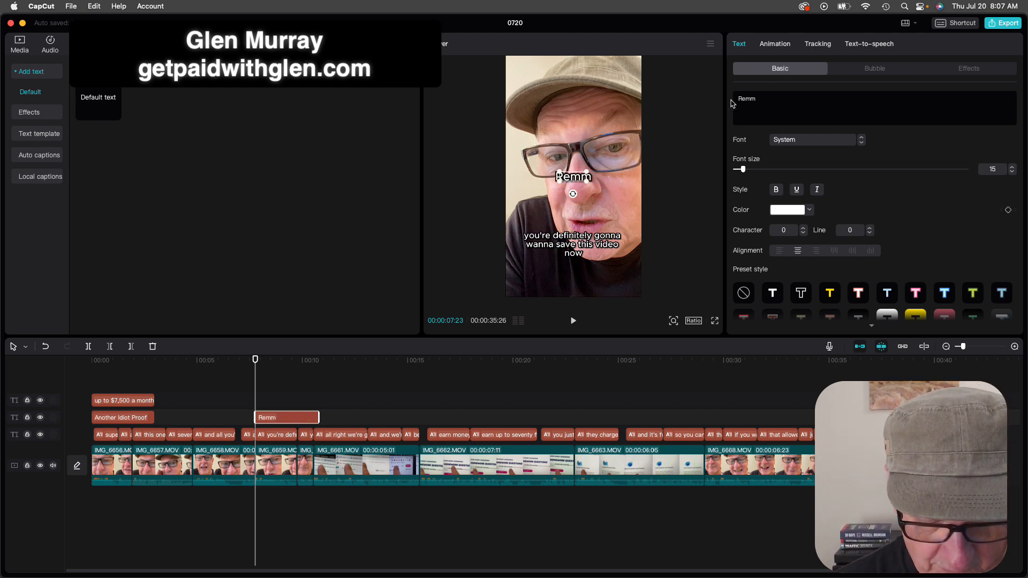
pyautogui.press('BackSpace')
pyautogui.press('BackSpace')
pyautogui.press('BackSpace')
pyautogui.press('BackSpace')
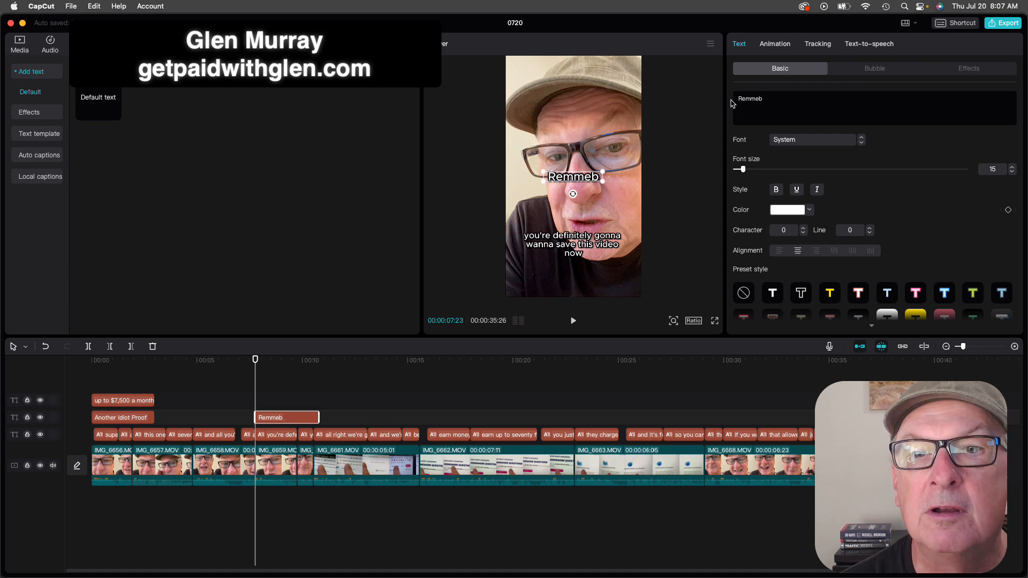
pyautogui.write('m')
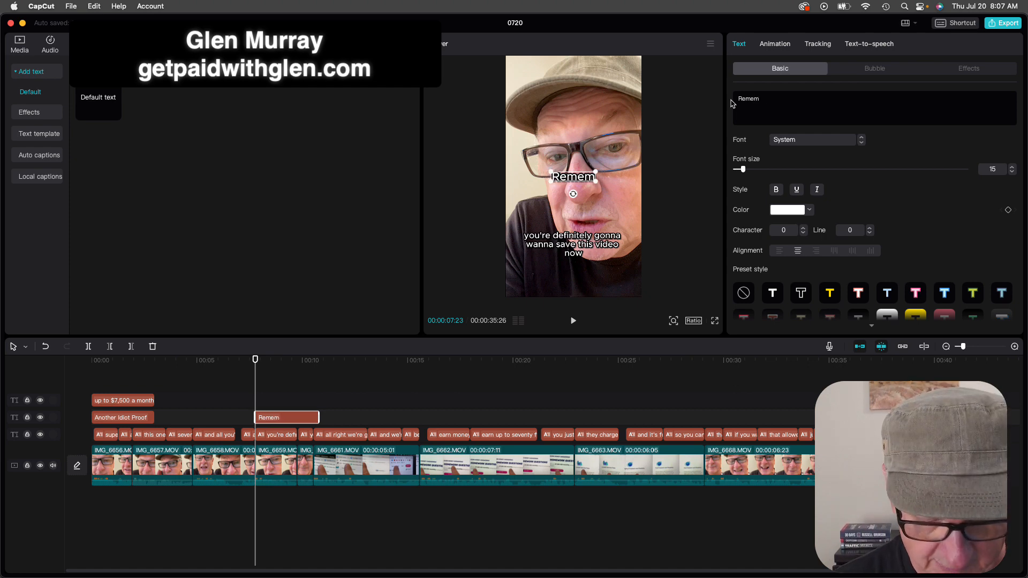
pyautogui.write('ber to')
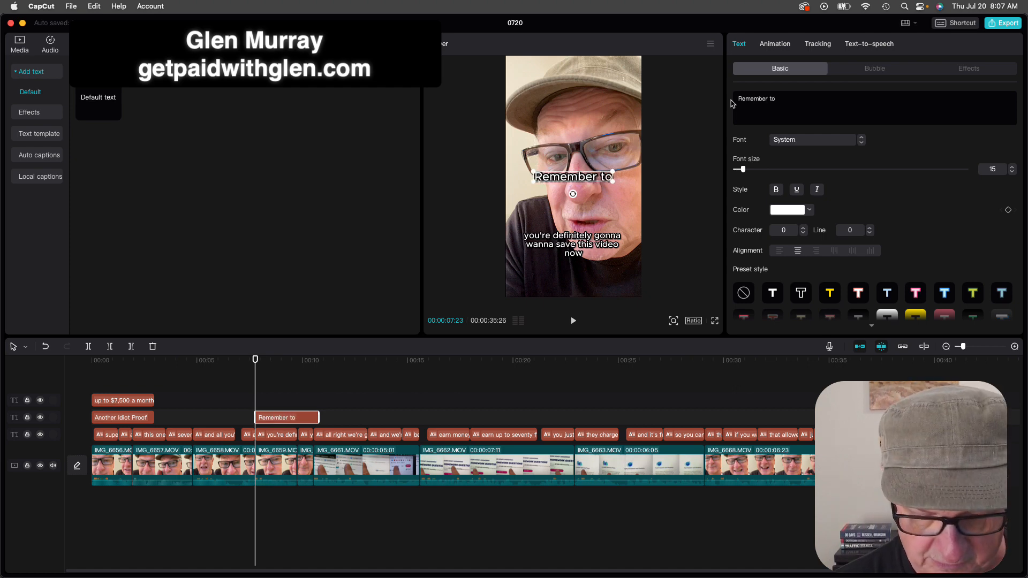
pyautogui.press('Return')
pyautogui.write('save now')
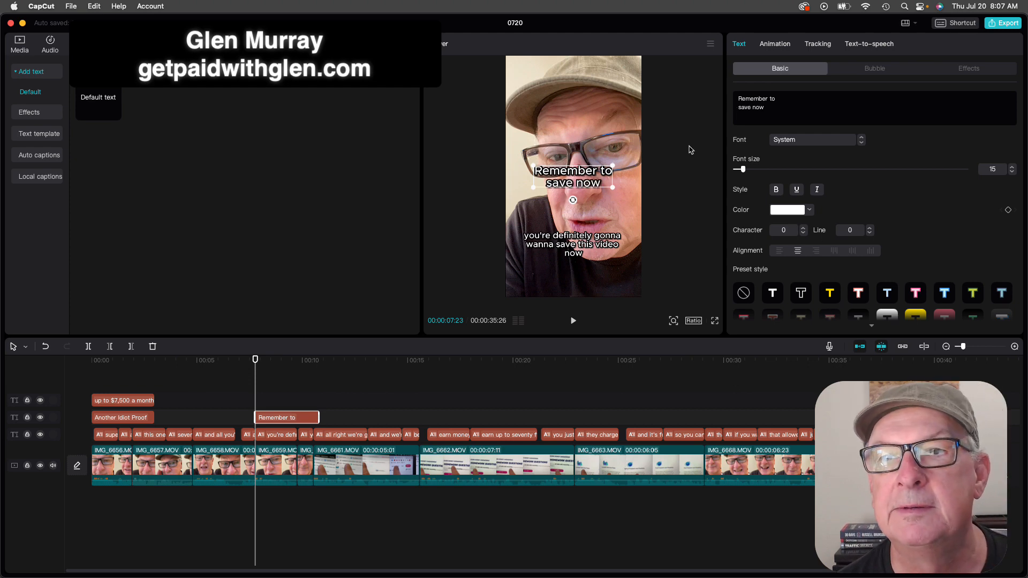
# Apply the yellow preset style with black outline to the "Remember to save now" text and enable its shadow
pyautogui.click(830, 294)
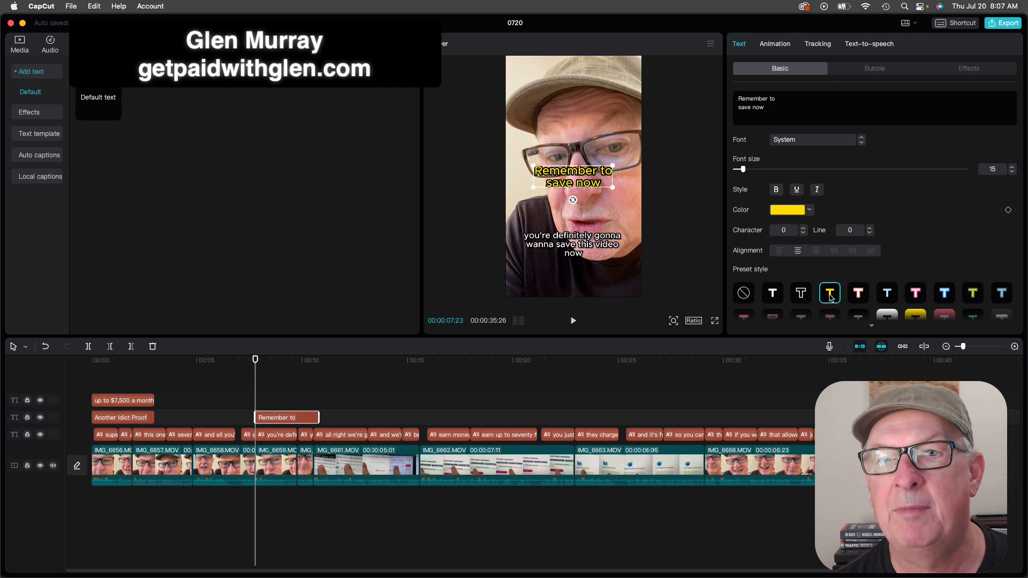
pyautogui.scroll(-5, 841, 260)
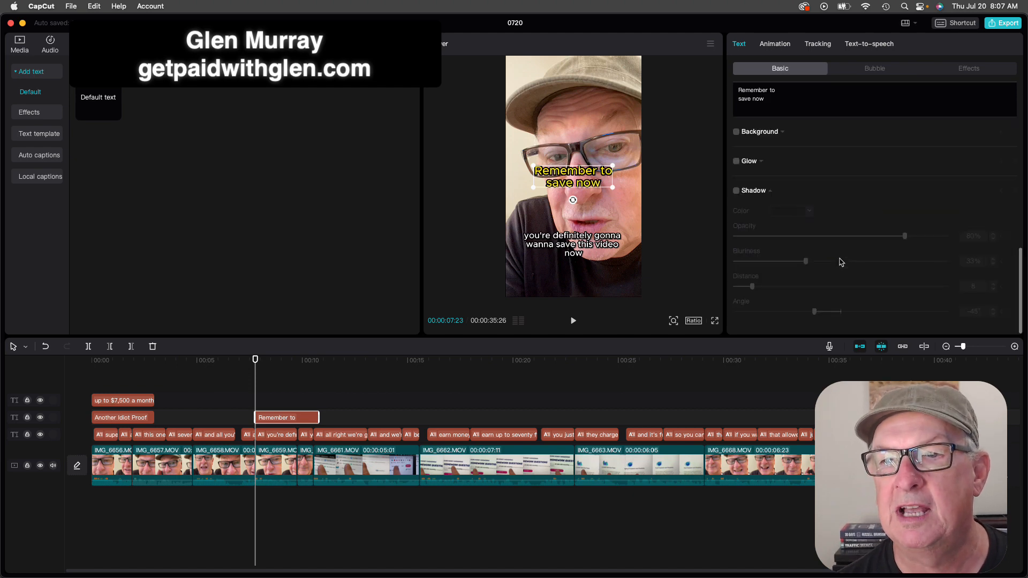
pyautogui.click(736, 191)
pyautogui.scroll(5, 841, 208)
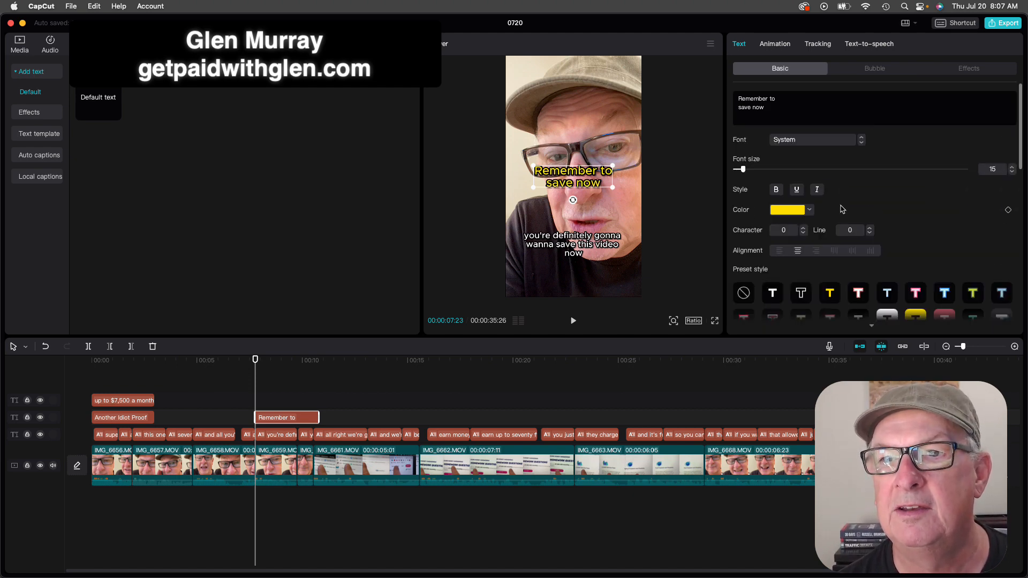
# Set the "Remember to save now" text's font to AvenirNext and move the text up over the cap in the frame
pyautogui.click(807, 140)
pyautogui.click(811, 195)
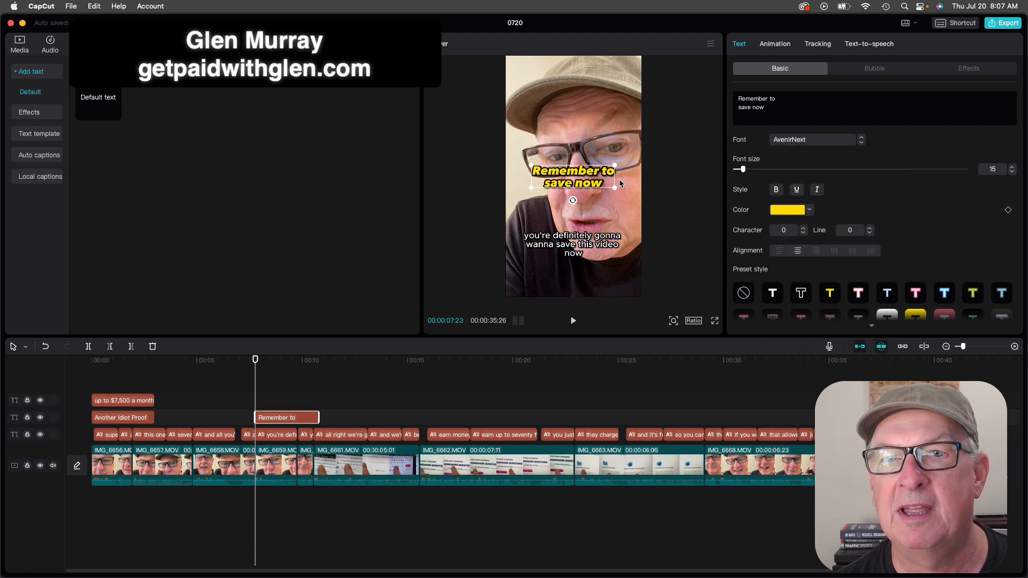
pyautogui.moveTo(579, 173); pyautogui.dragTo(561, 100)
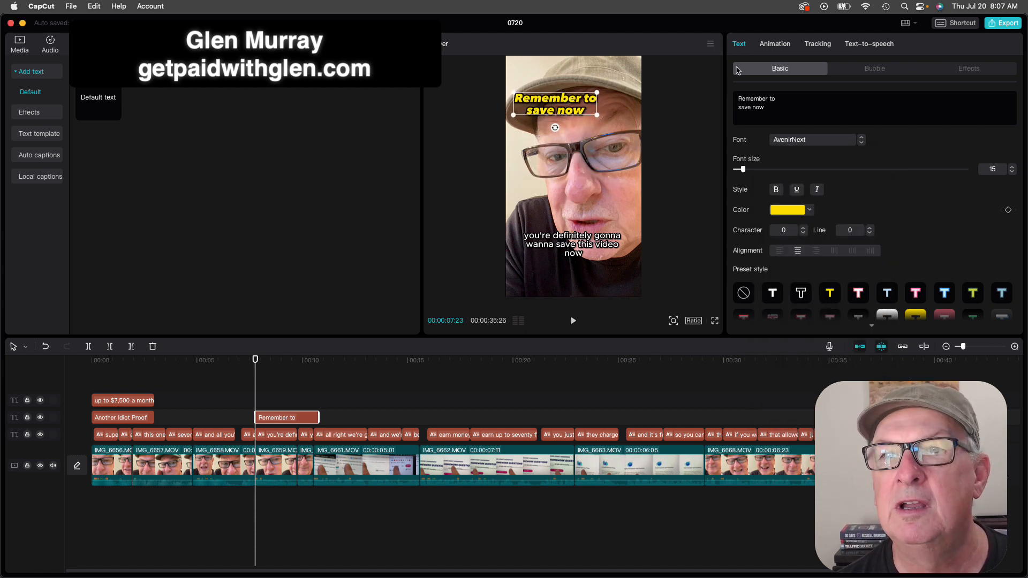
# Apply the Zoom Out 2 entrance animation to the "Remember to save now" text and trim its end to match IMG_6659.MOV
pyautogui.click(776, 47)
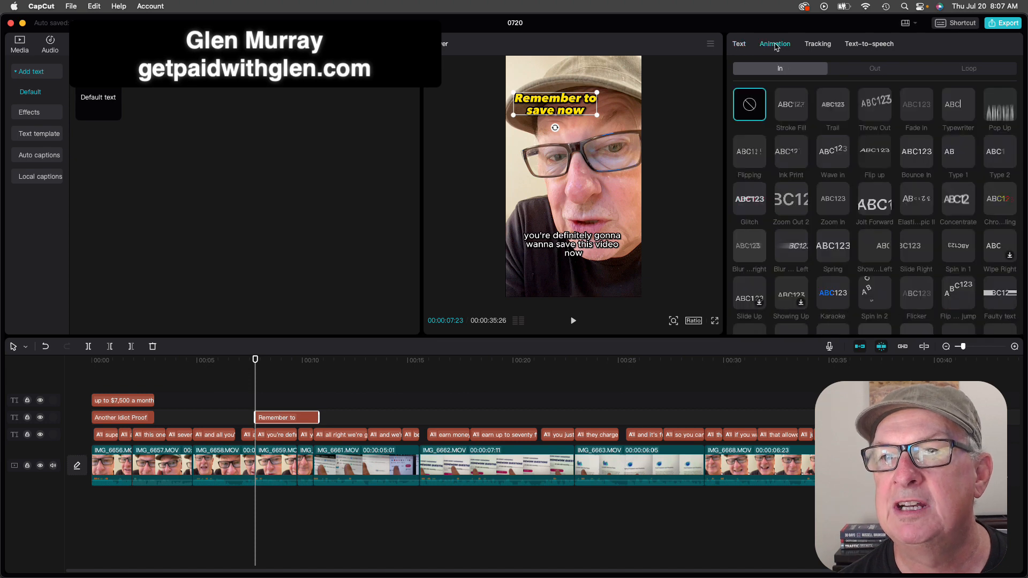
pyautogui.click(791, 161)
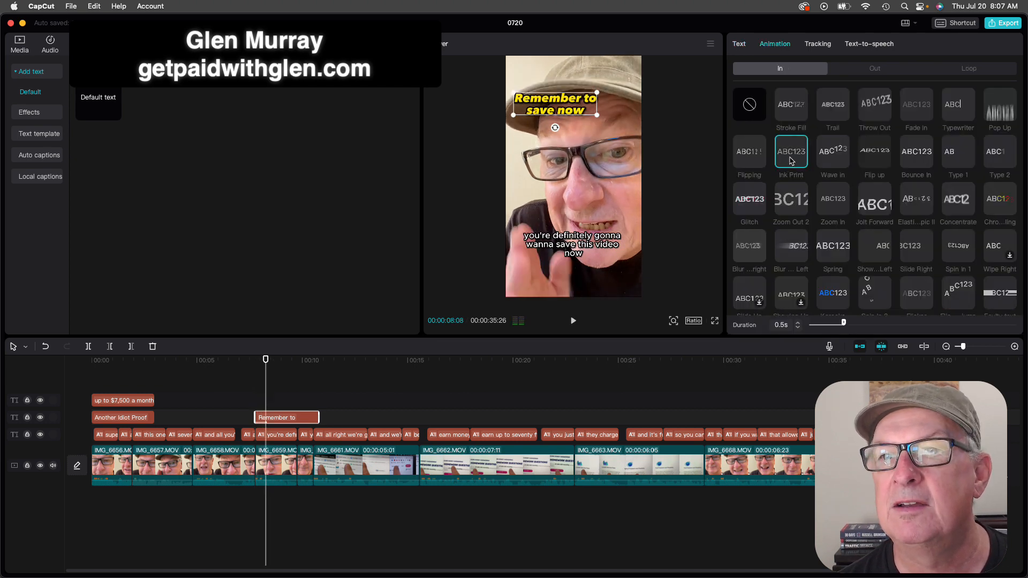
pyautogui.click(788, 213)
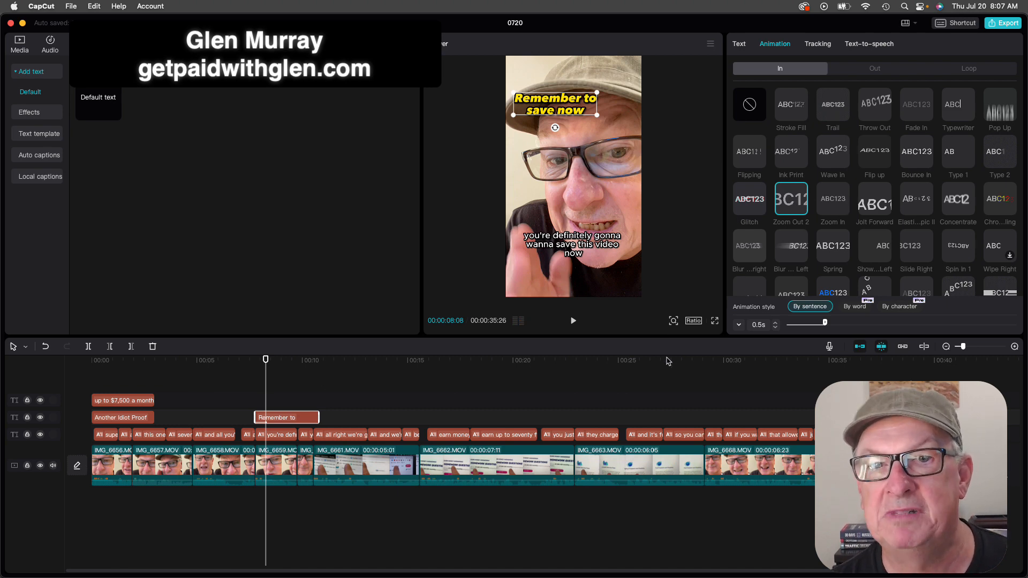
pyautogui.click(873, 203)
pyautogui.click(789, 202)
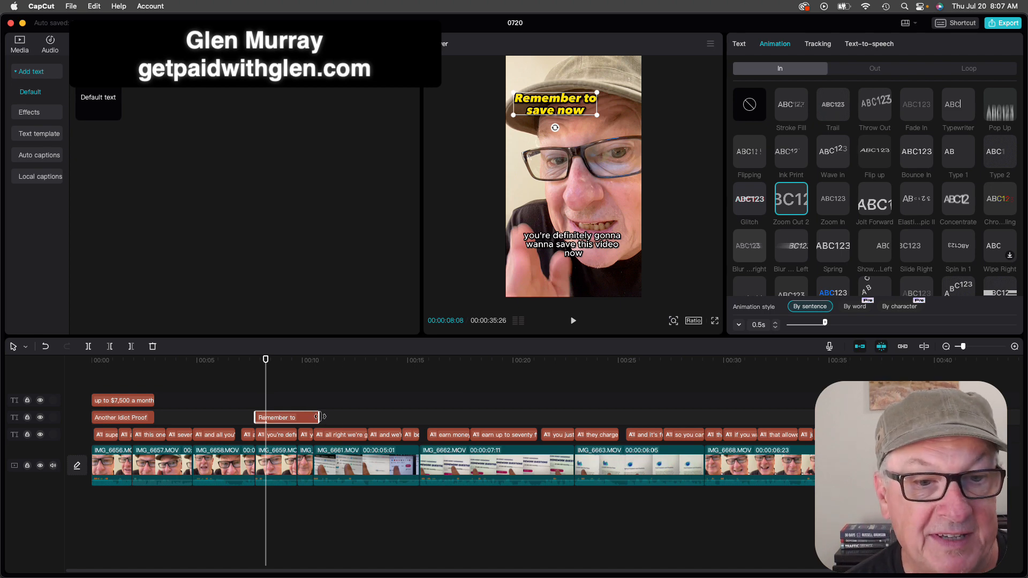
pyautogui.moveTo(320, 416); pyautogui.dragTo(298, 418)
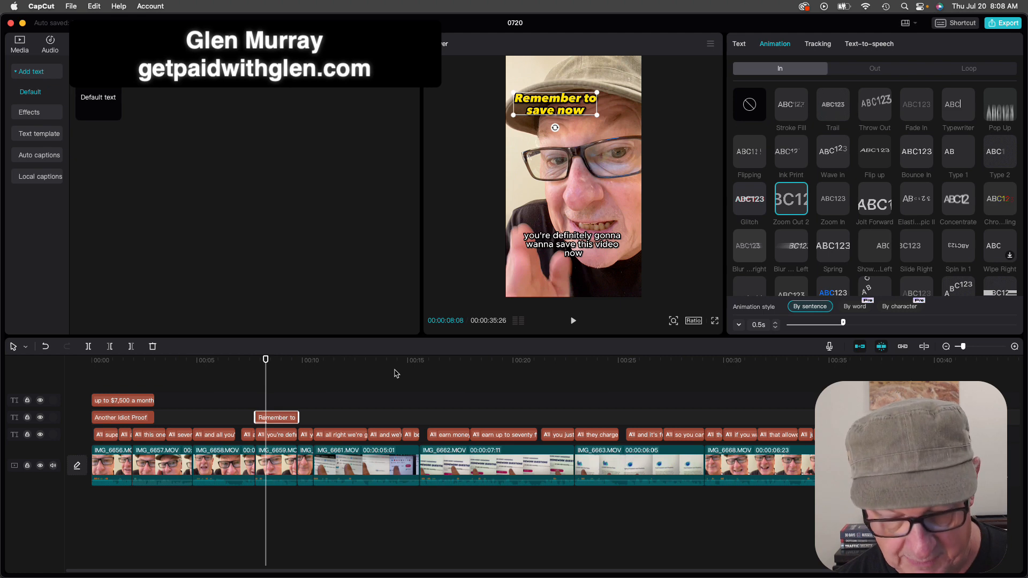
# Paste a copy of the "Remember to save now" text at 00:00:33:16 and extend its start back to the "that allow" caption
pyautogui.click(799, 418)
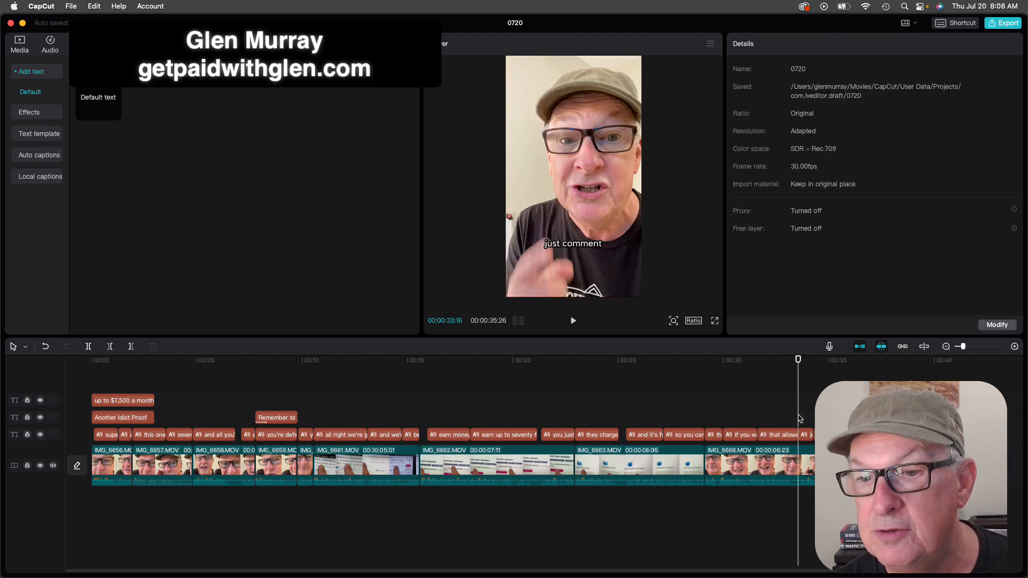
pyautogui.press('super+v')
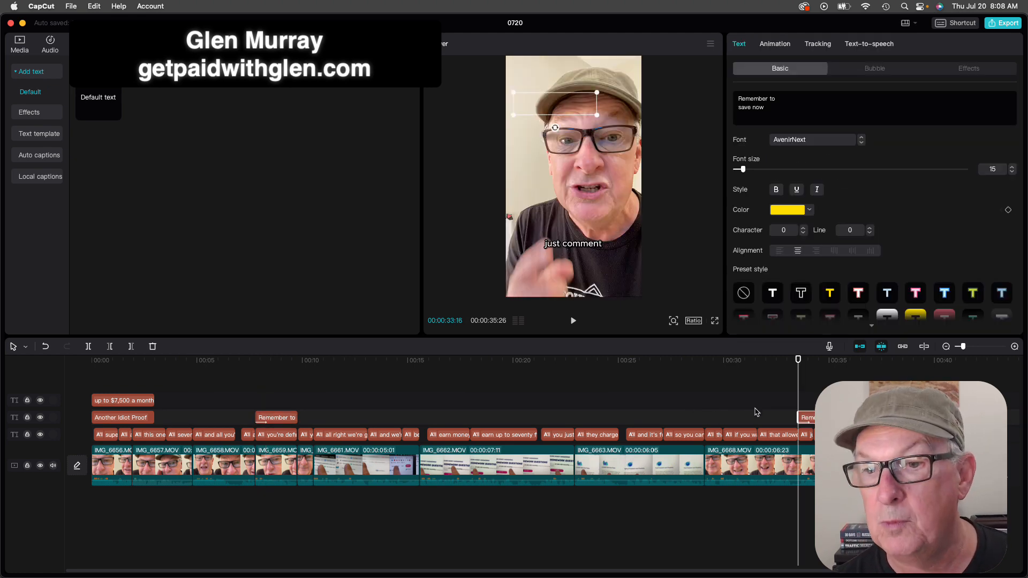
pyautogui.moveTo(800, 419); pyautogui.dragTo(757, 418)
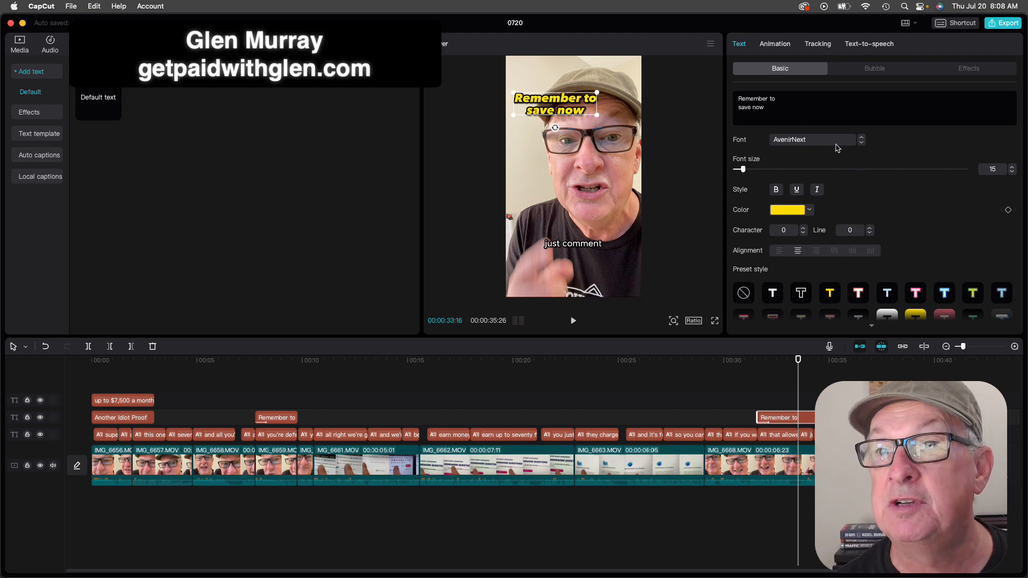
# Replace the pasted copy's text with three lines: Comment "start" / or check out my / profile
pyautogui.moveTo(771, 109); pyautogui.dragTo(735, 97)
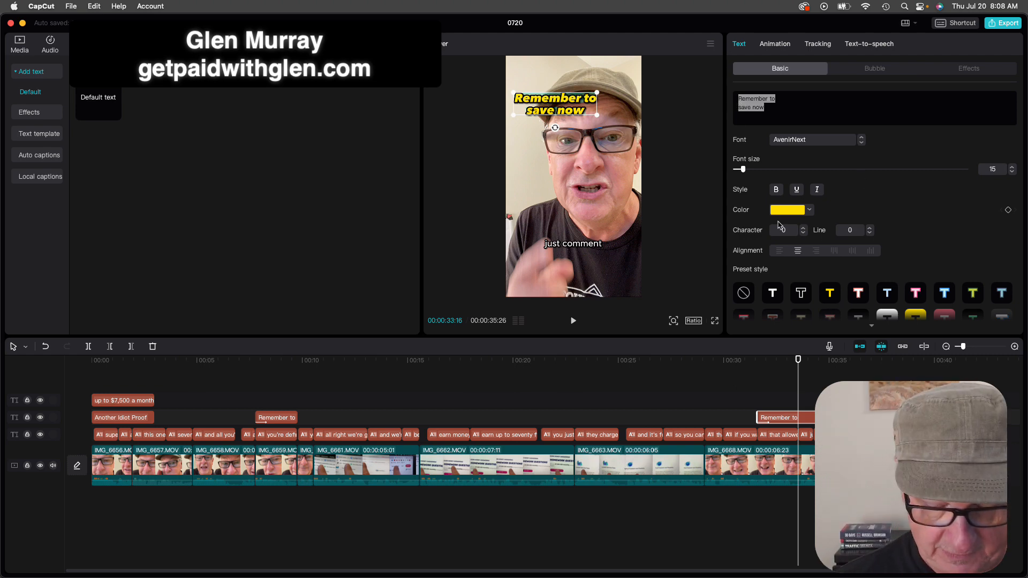
pyautogui.write('Com')
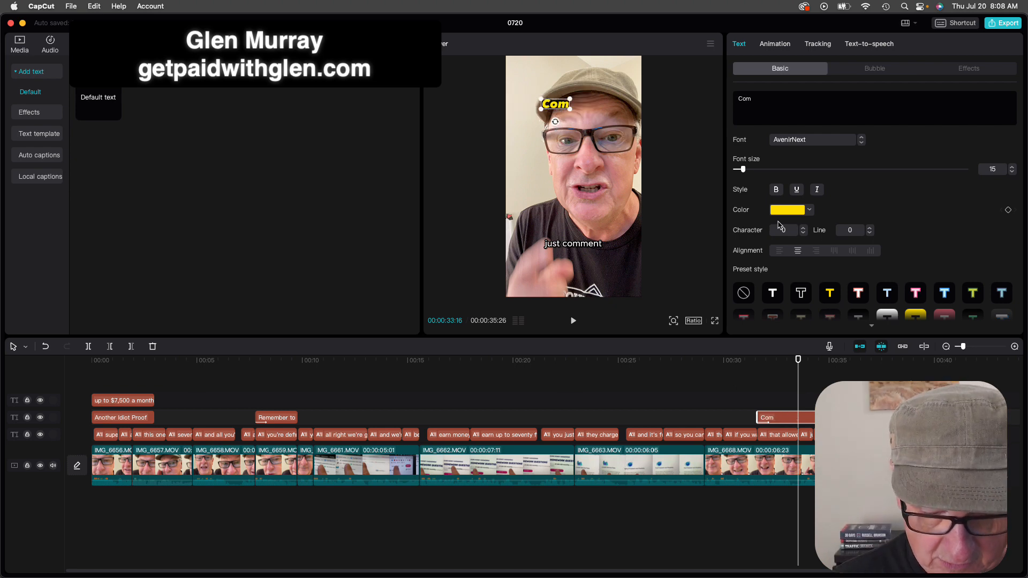
pyautogui.write('metn "start"')
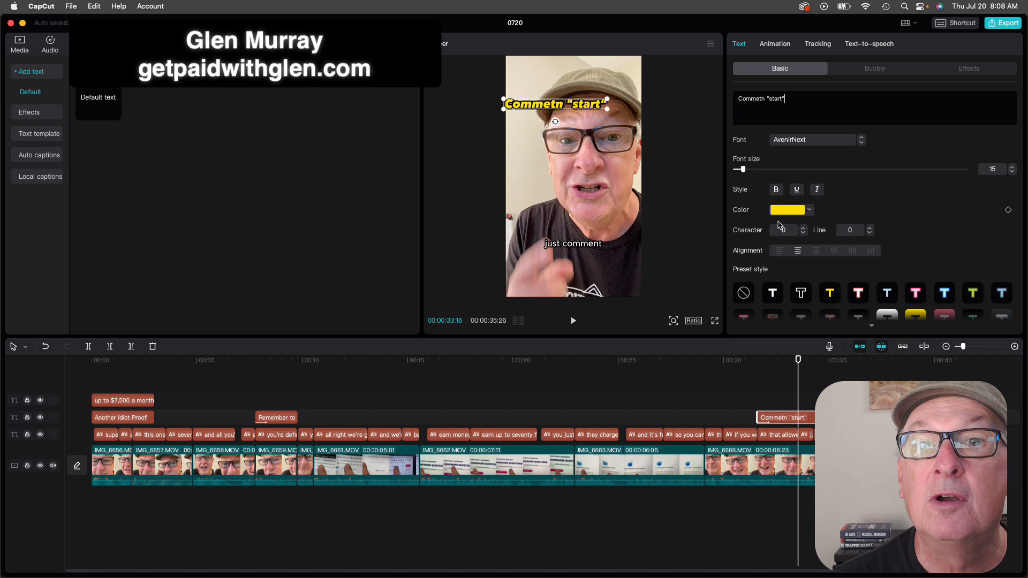
pyautogui.press('Return')
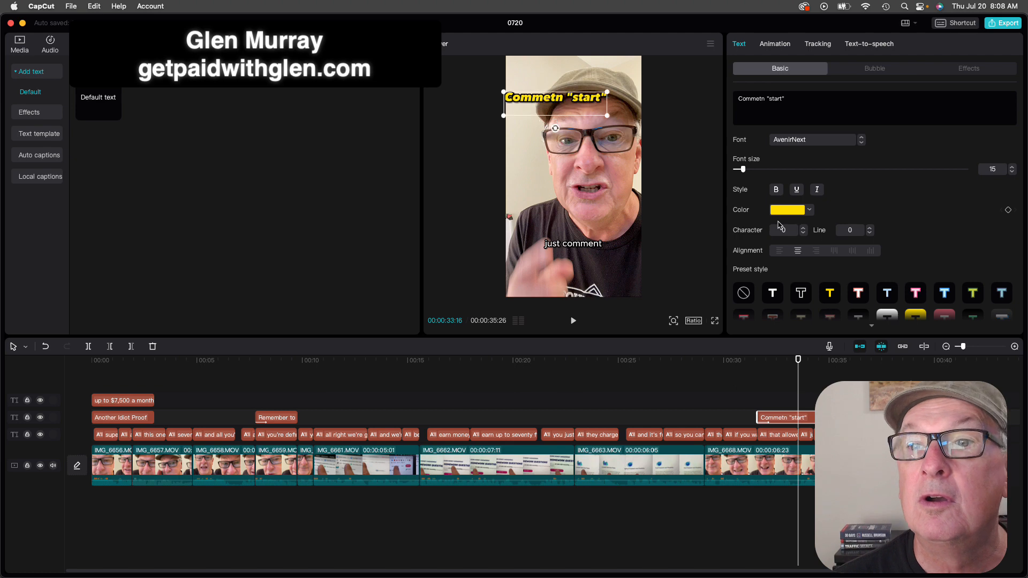
pyautogui.doubleClick(749, 98)
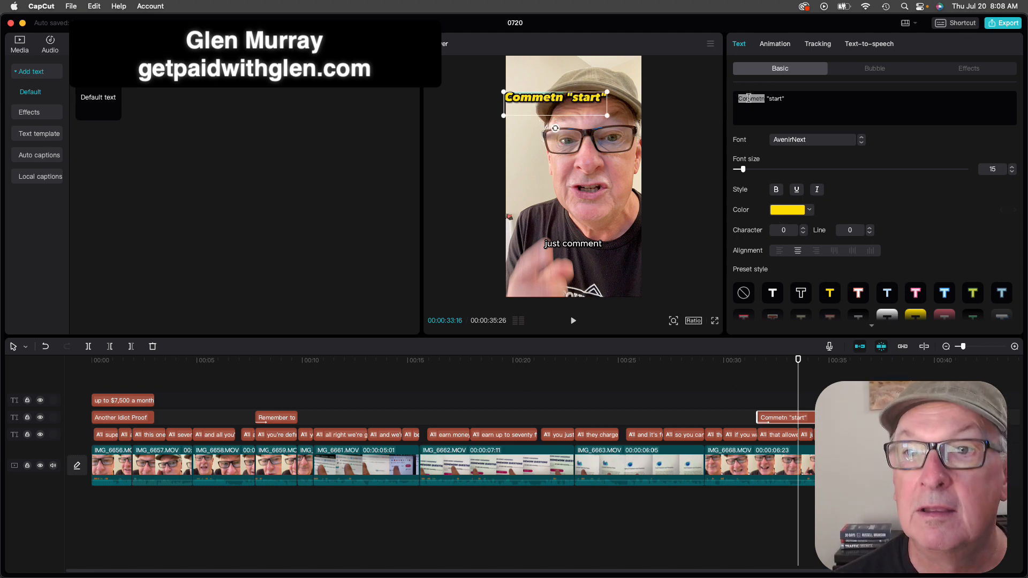
pyautogui.write('Comment')
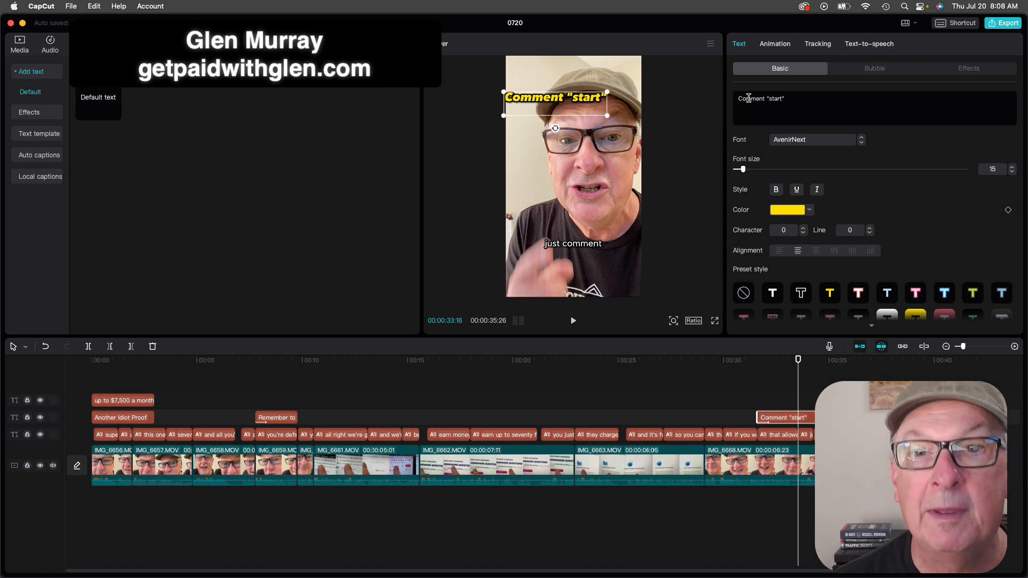
pyautogui.press('Return')
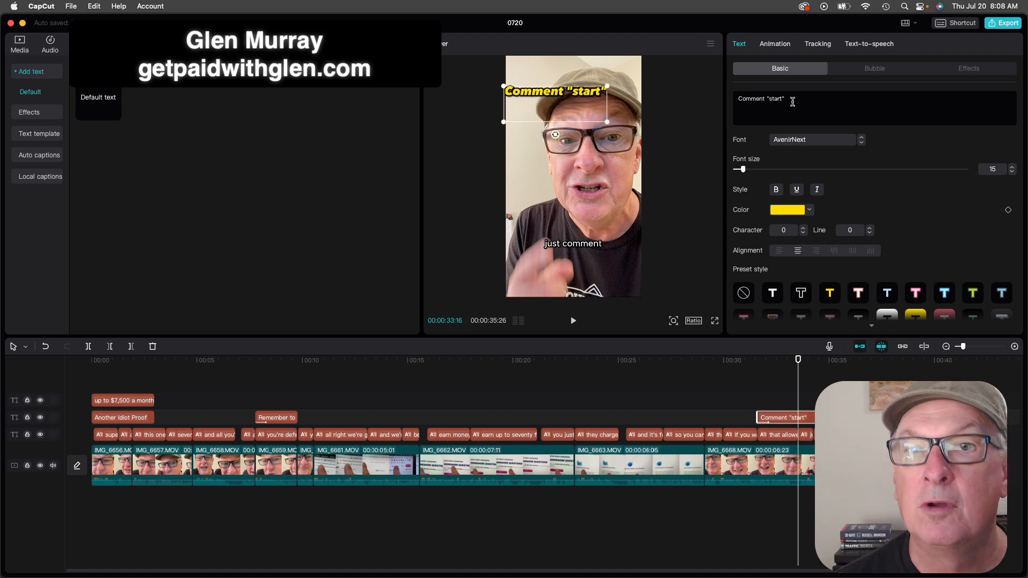
pyautogui.write('or check')
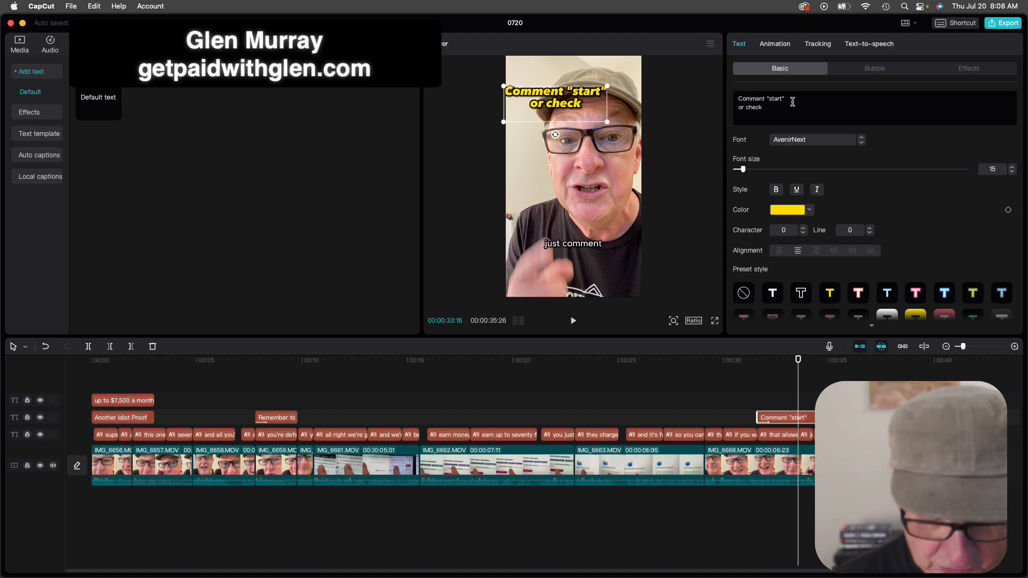
pyautogui.write(' out')
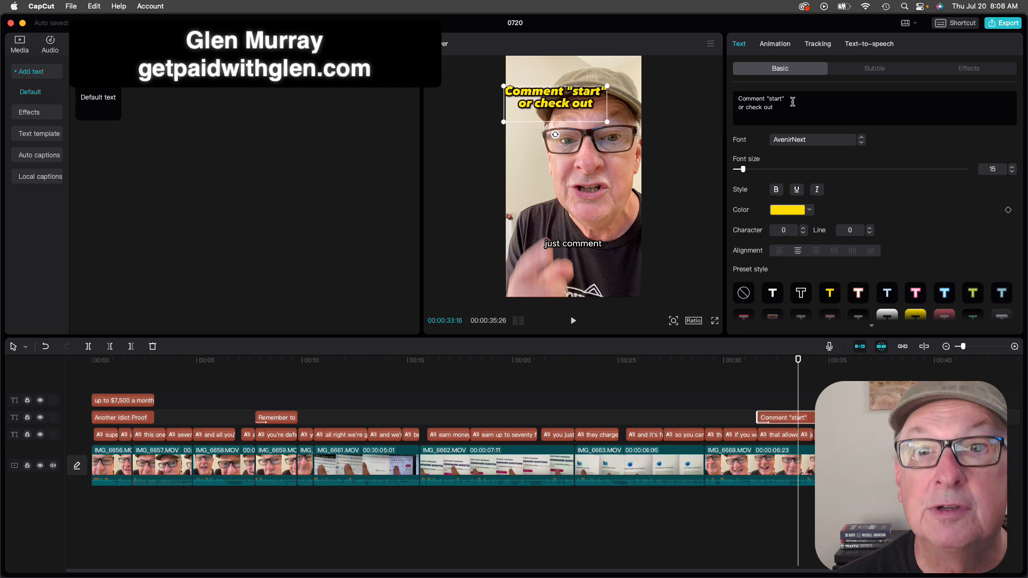
pyautogui.write(' my')
pyautogui.press('Return')
pyautogui.write('profile')
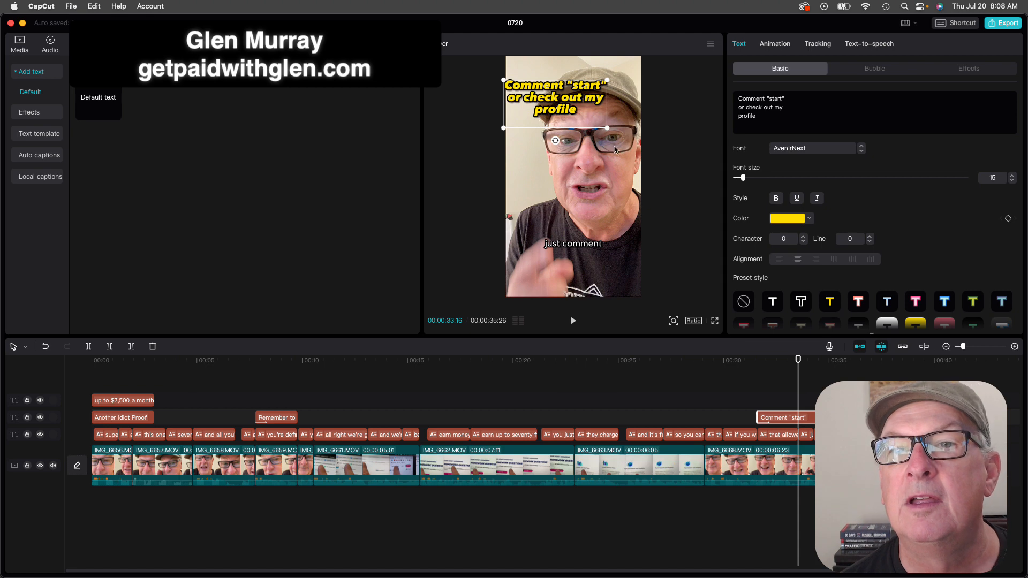
# Scale down the Comment "start" text in the preview so it fits inside the frame over the cap
pyautogui.click(672, 150)
pyautogui.click(543, 114)
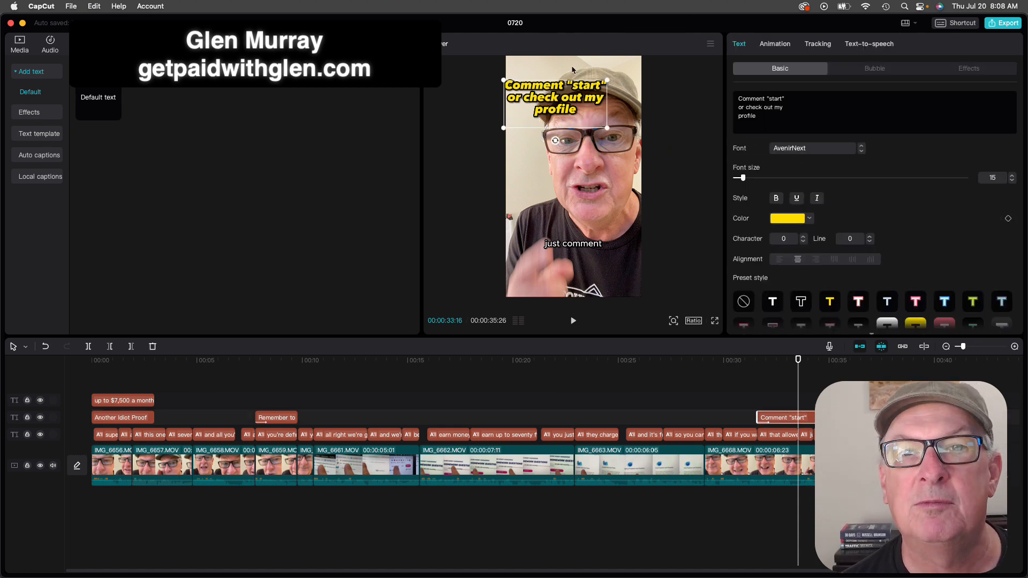
pyautogui.moveTo(504, 80); pyautogui.dragTo(557, 102)
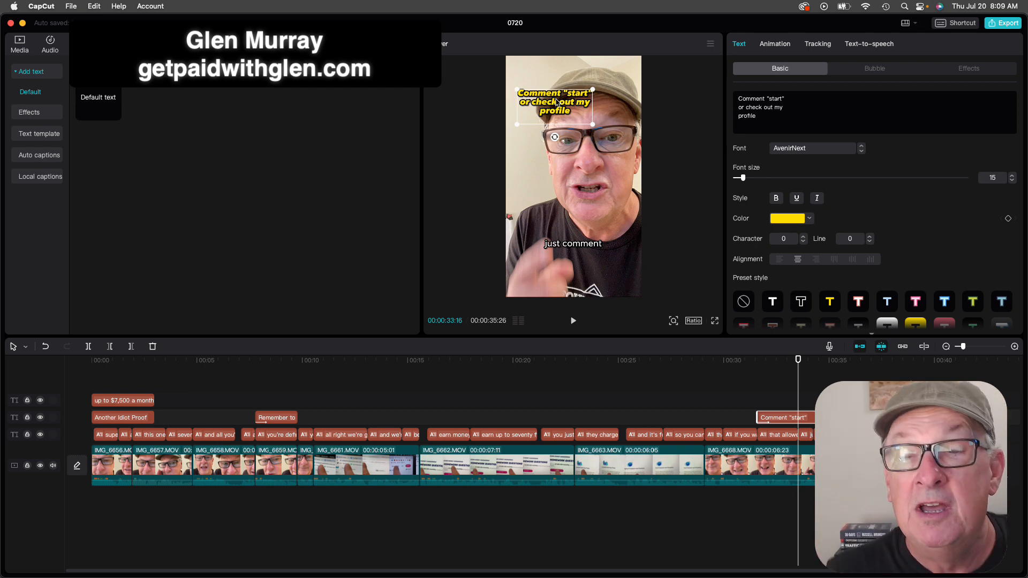
# Play back the ending from 00:00:33:16 and again from 00:00:31:11 to check the Comment "start" text
pyautogui.click(573, 320)
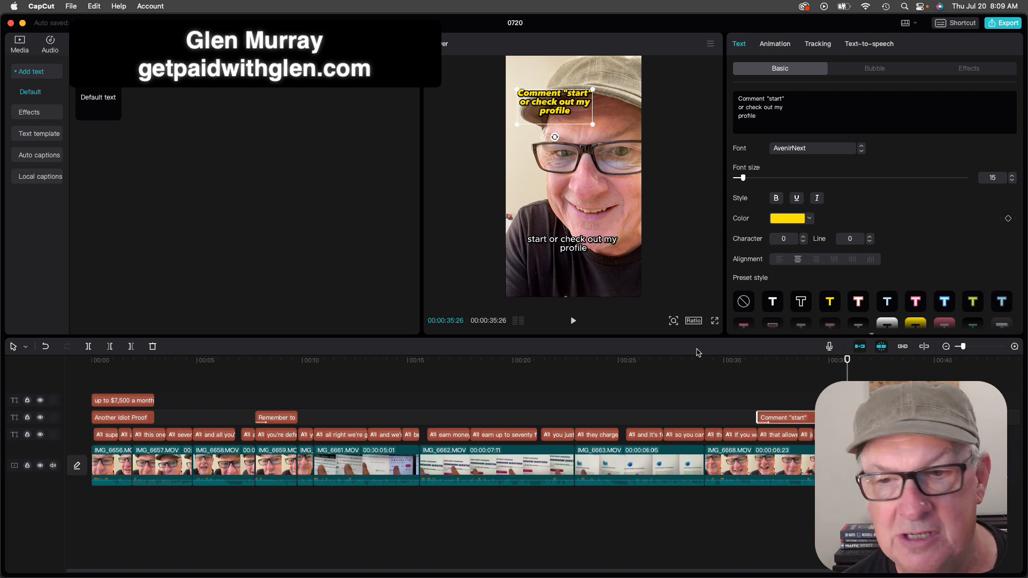
pyautogui.click(753, 385)
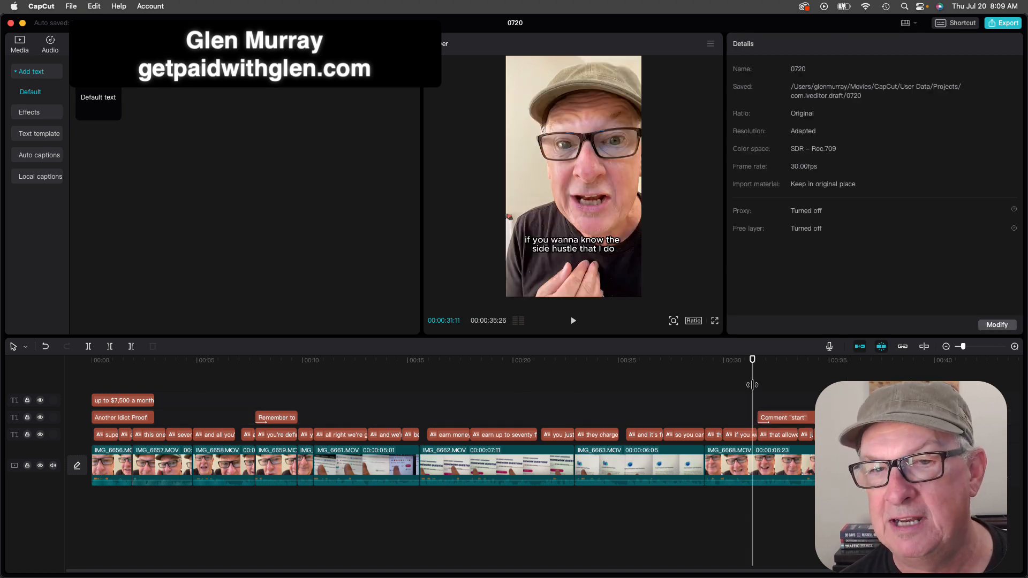
pyautogui.click(574, 321)
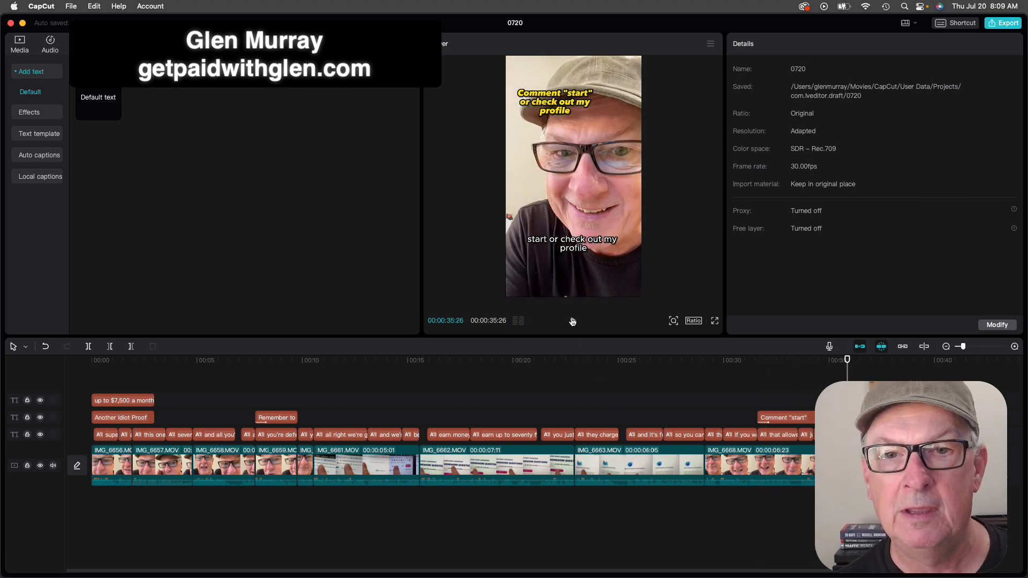
pyautogui.press('space')
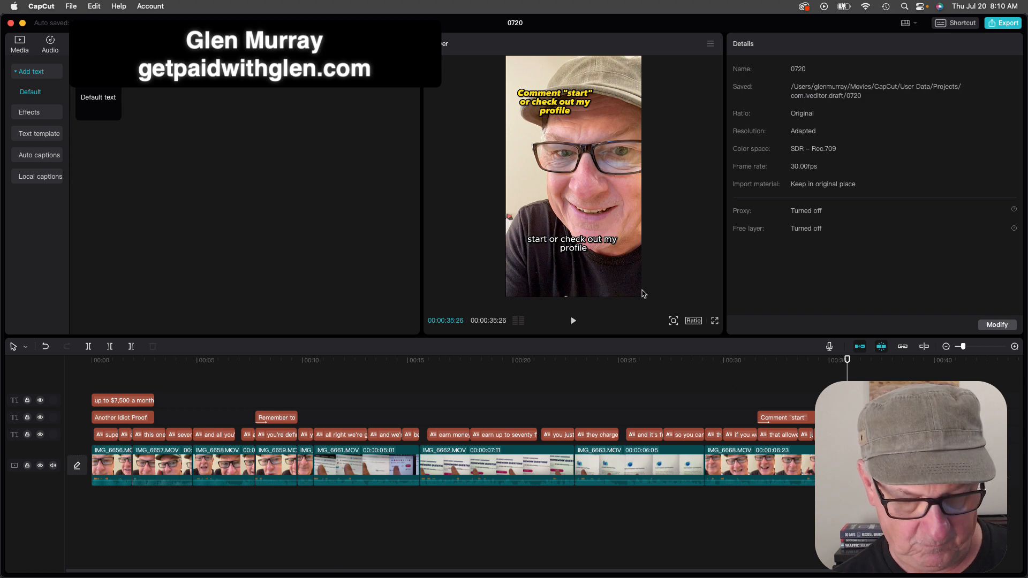
# Export the project as 0720 at 1080P in H.264 mov format, 30fps, and dismiss the sign-in message
pyautogui.press('super+Tab')
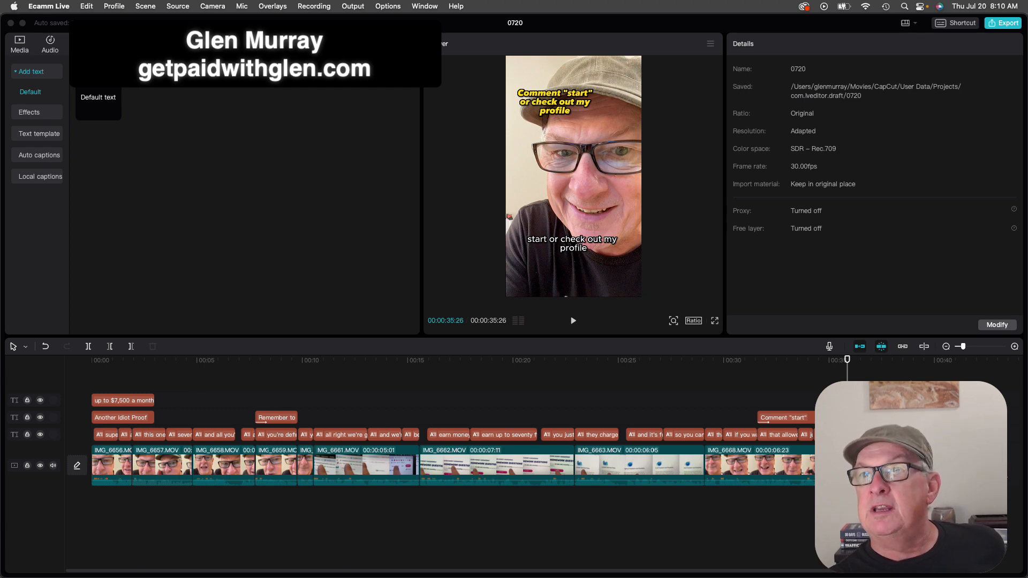
pyautogui.click(1004, 24)
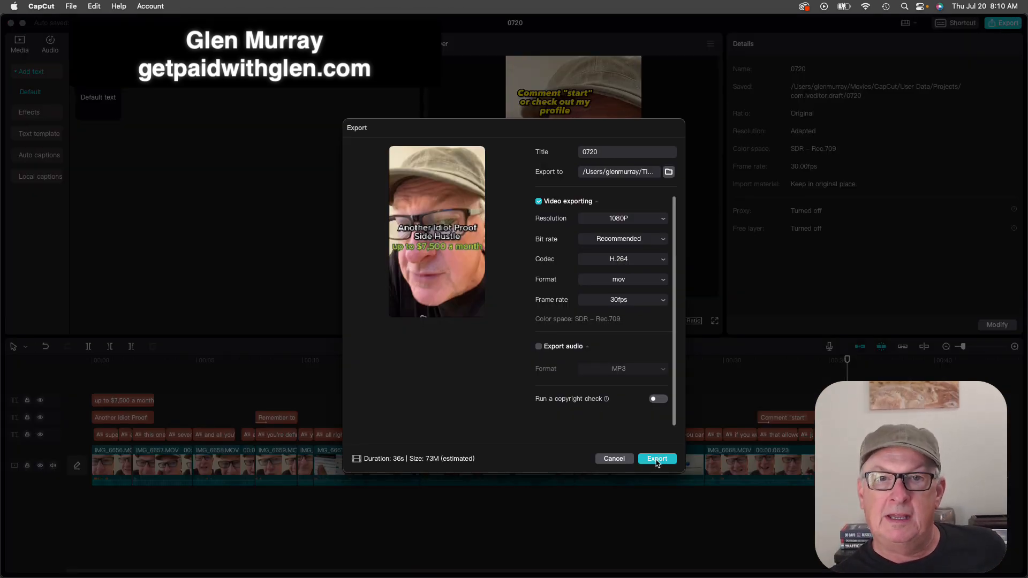
pyautogui.click(656, 459)
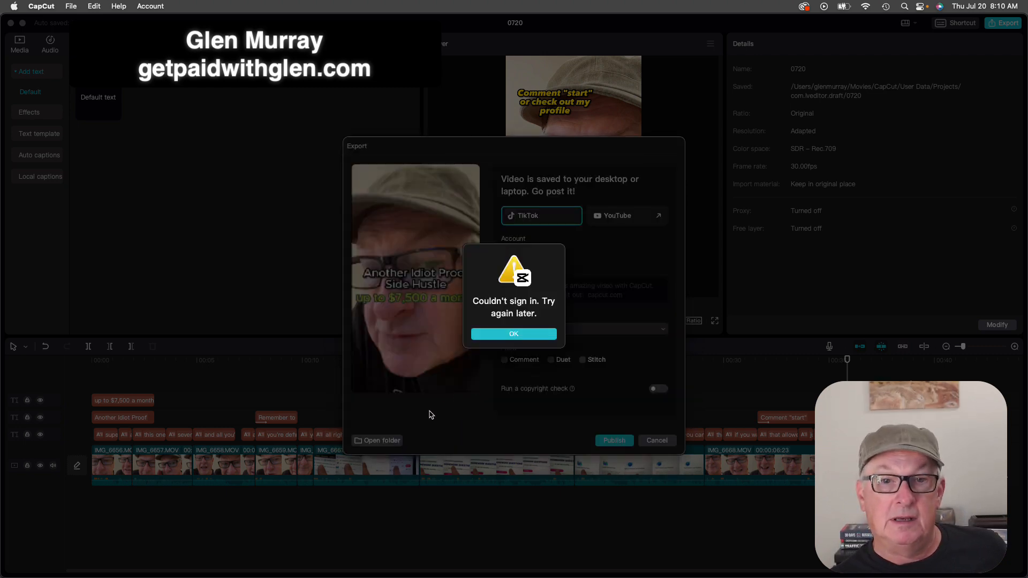
pyautogui.click(514, 334)
# Share 0720.mov from the export folder in Finder over AirDrop to the creator's own device, and close the export window
pyautogui.click(387, 442)
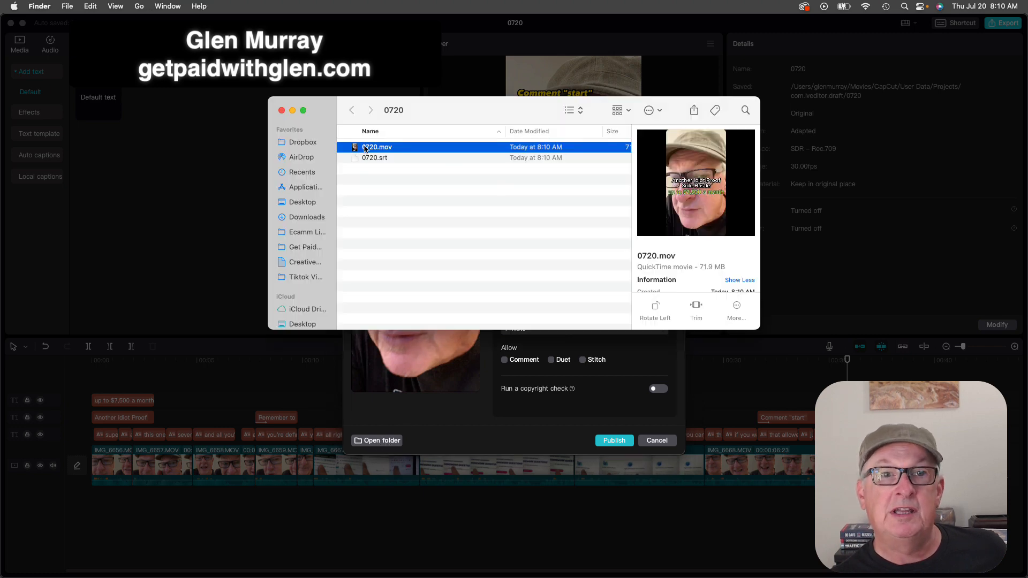
pyautogui.rightClick(367, 146)
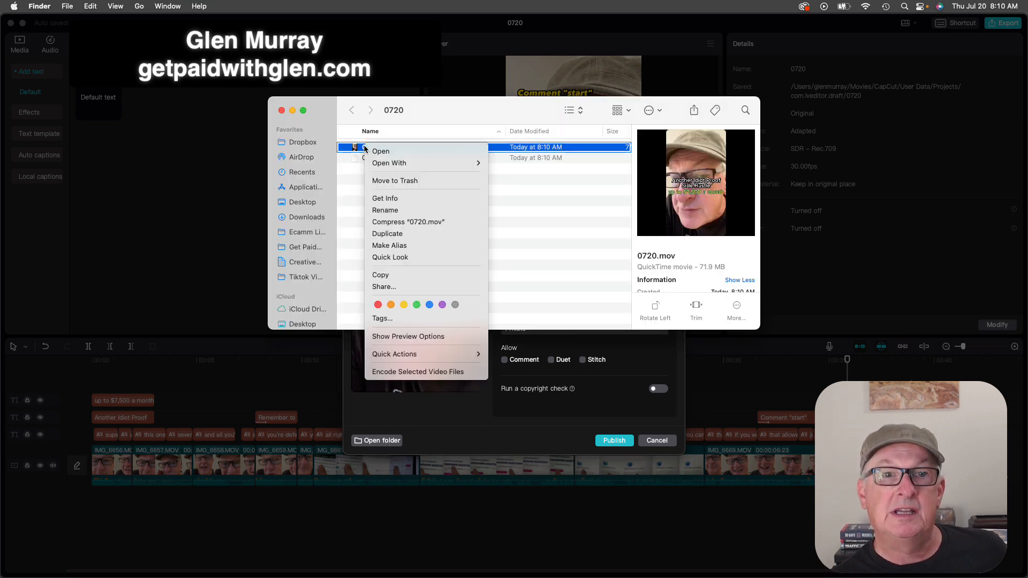
pyautogui.click(393, 287)
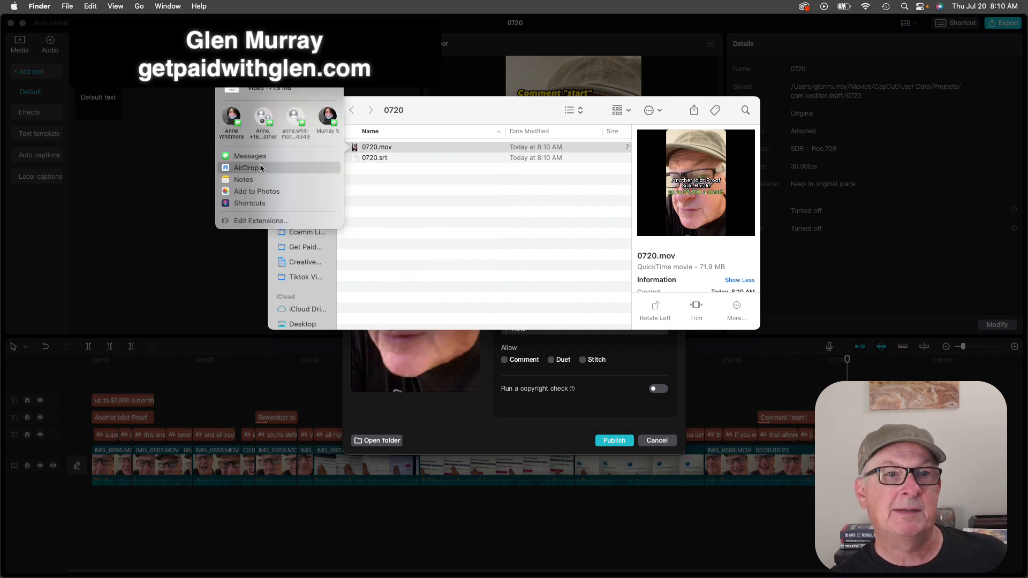
pyautogui.click(258, 168)
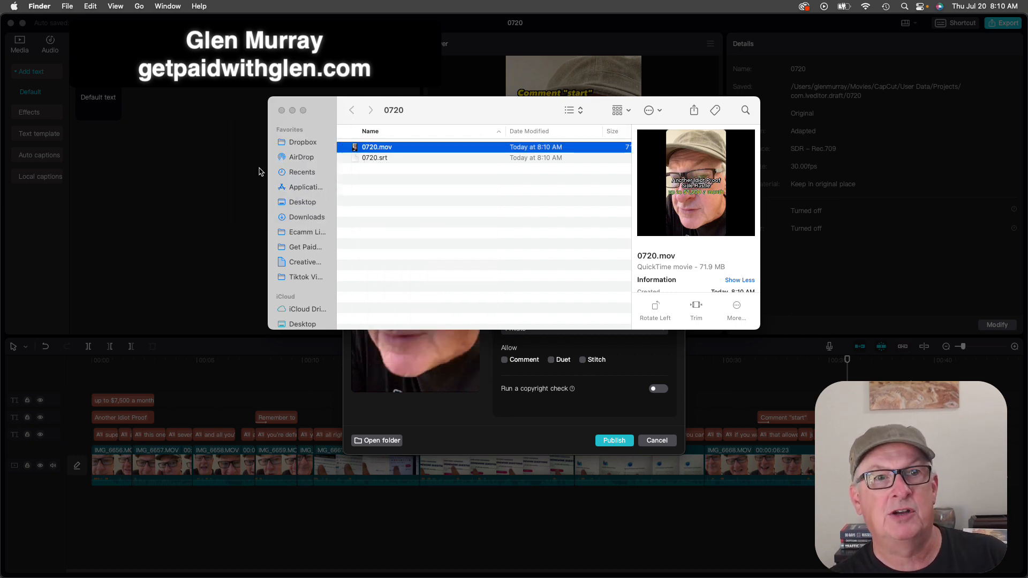
pyautogui.click(457, 189)
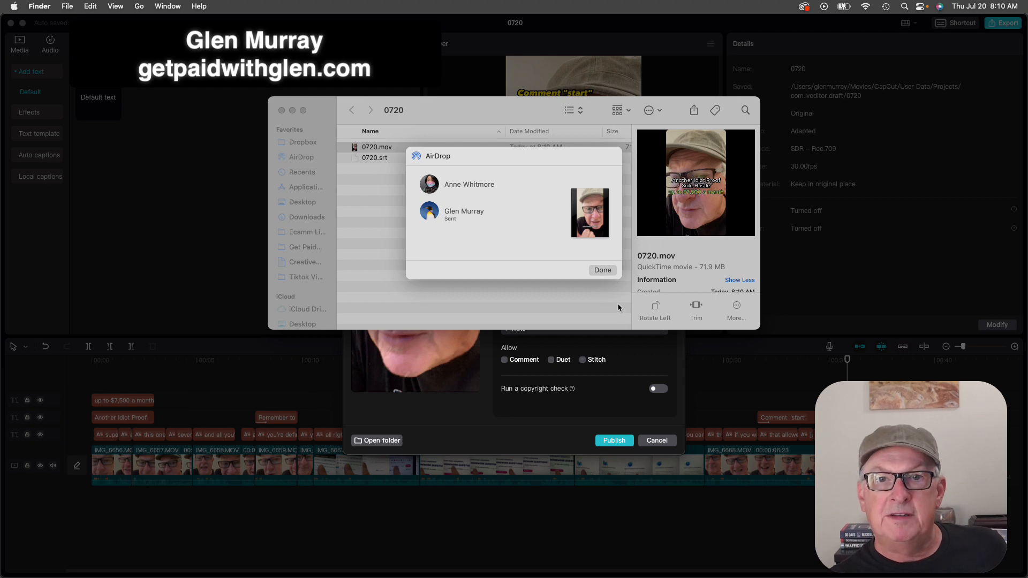
pyautogui.click(607, 271)
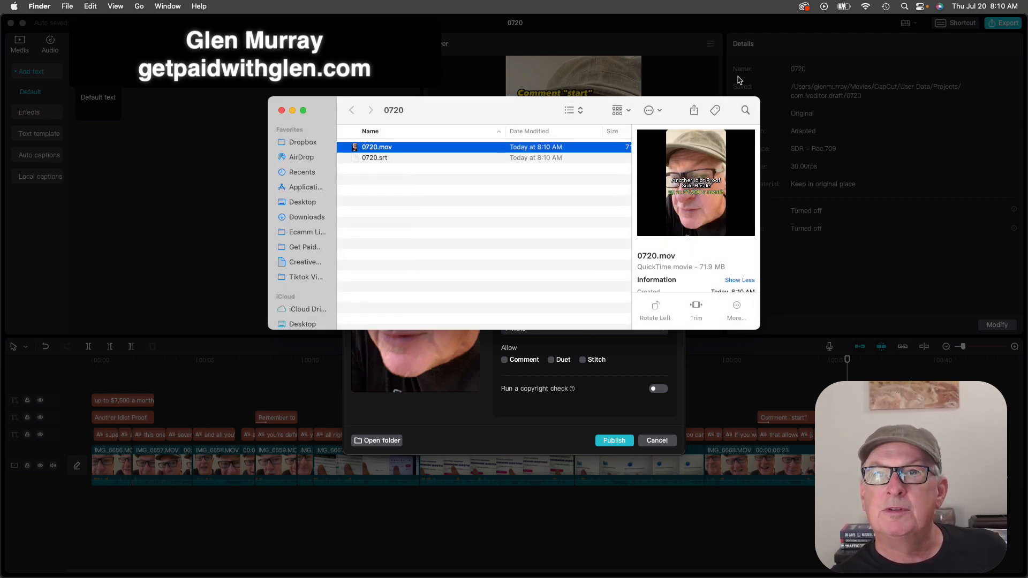
pyautogui.click(655, 440)
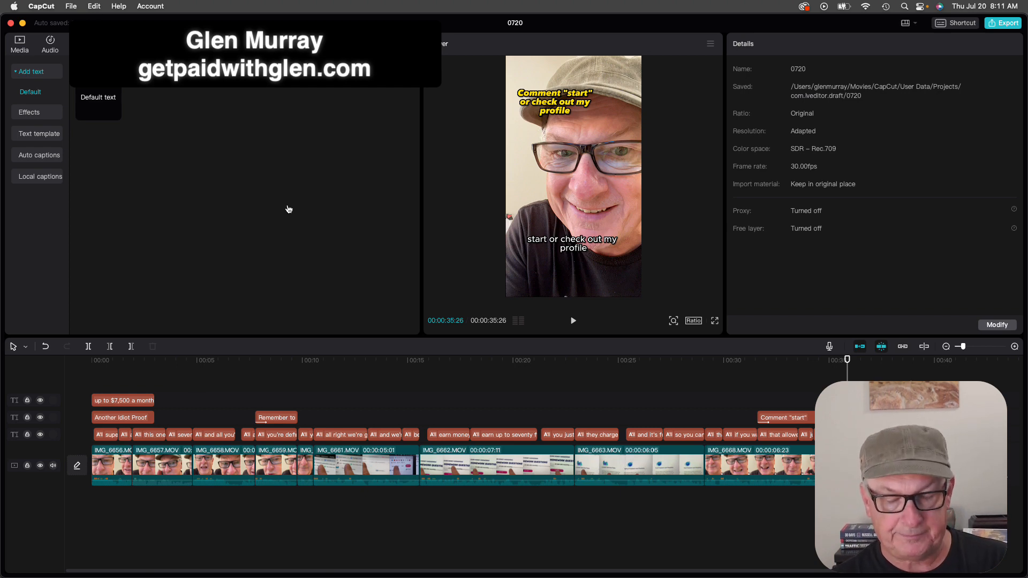
pyautogui.press('super+Tab')
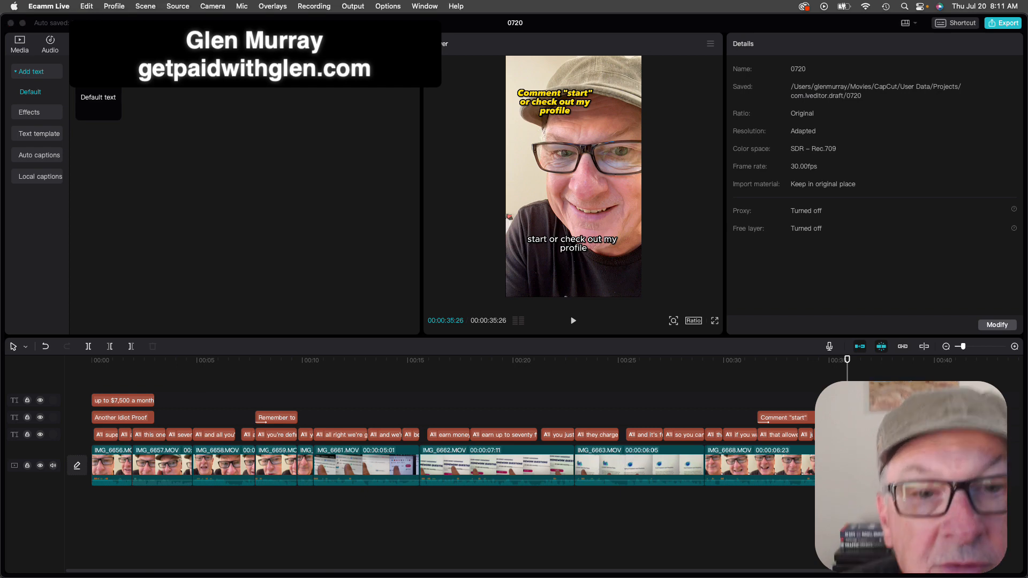